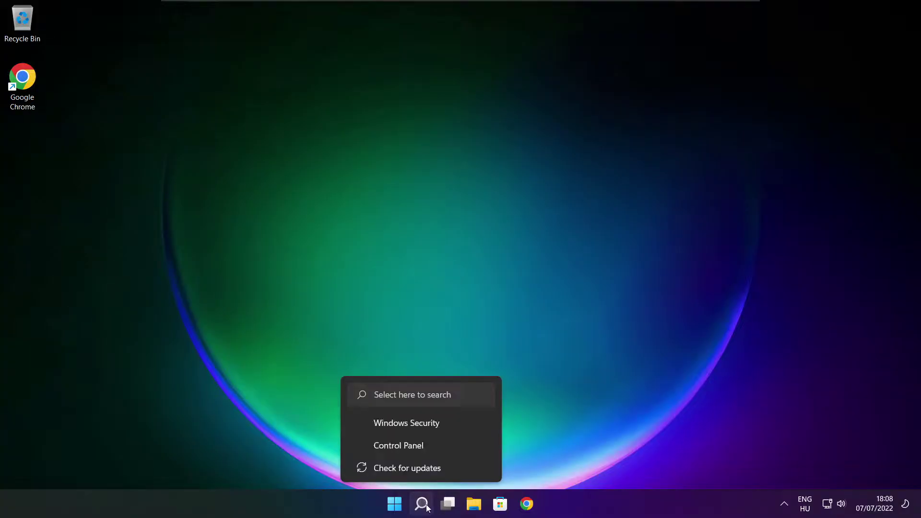
Step: Search for 'device manager', open Device Manager and maximize its window
click(422, 504)
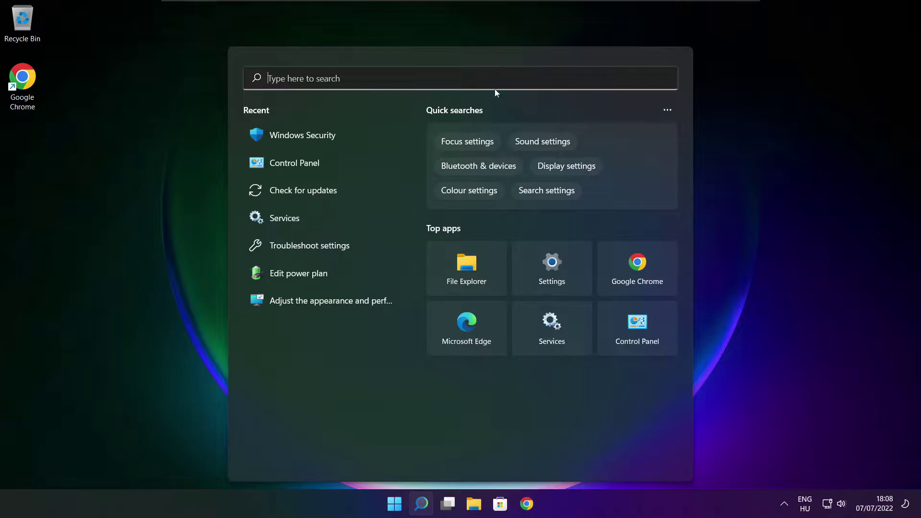
text(device manag)
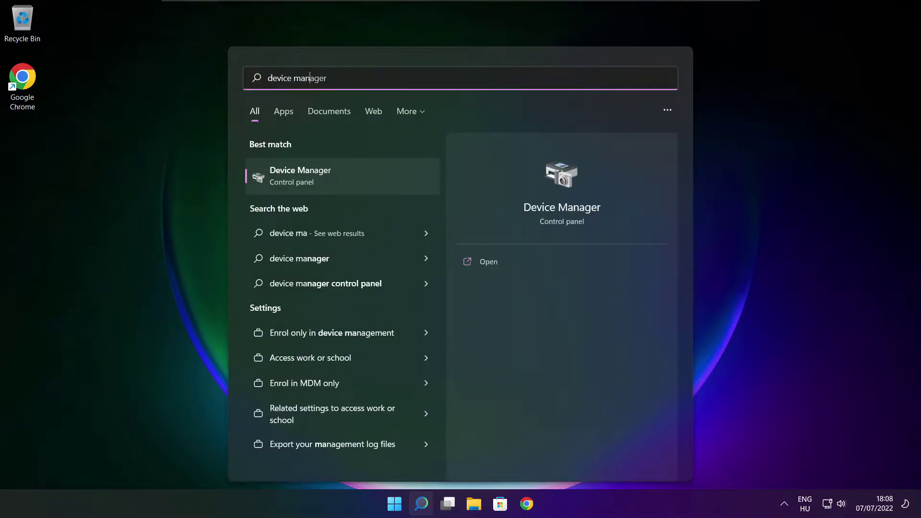
text(er)
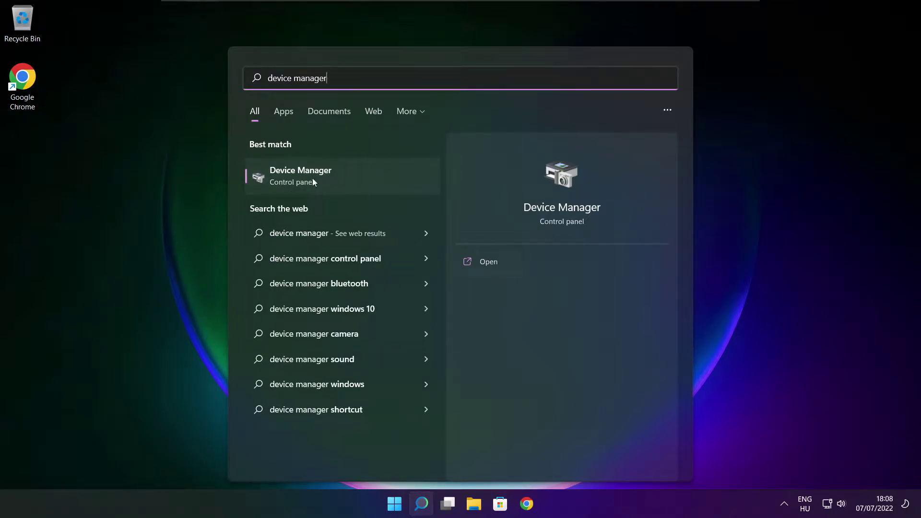
click(377, 183)
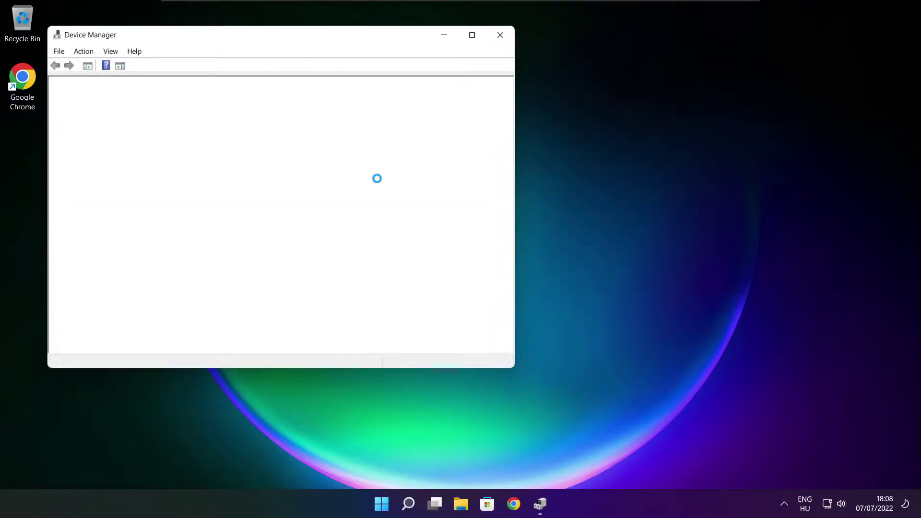
click(472, 35)
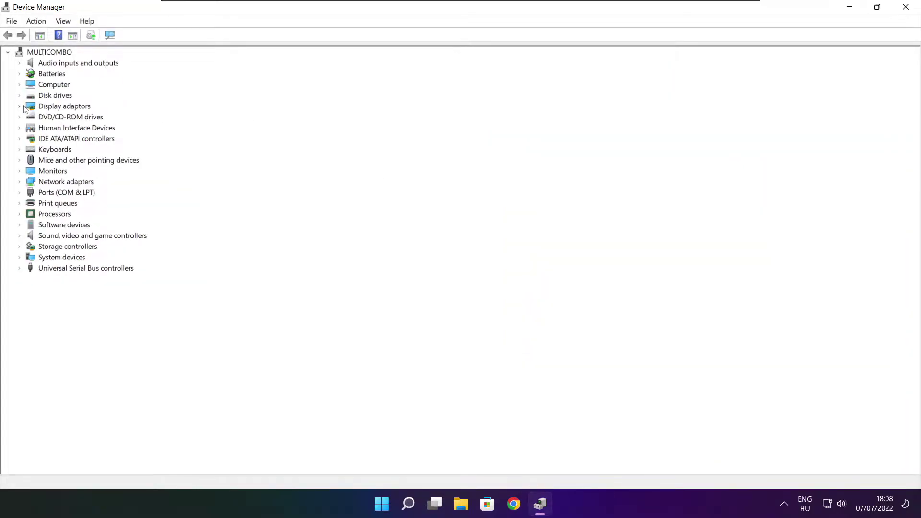
Step: Run an automatic driver search for the VMware SVGA 3D adapter under Display adaptors; the best driver is already installed
click(54, 106)
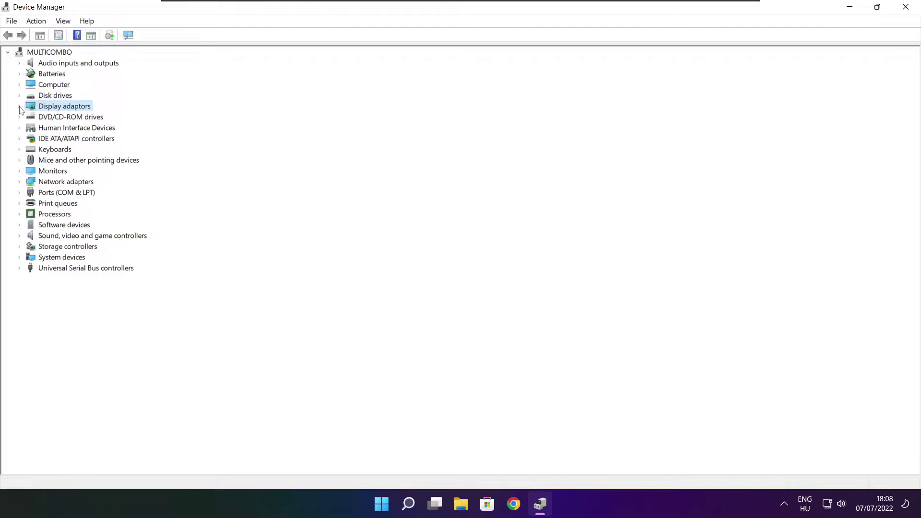
click(20, 107)
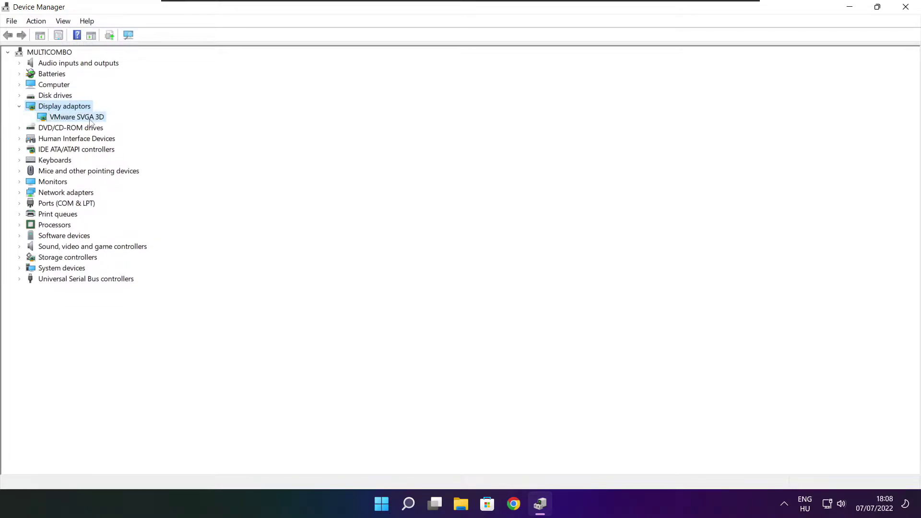
click(90, 118)
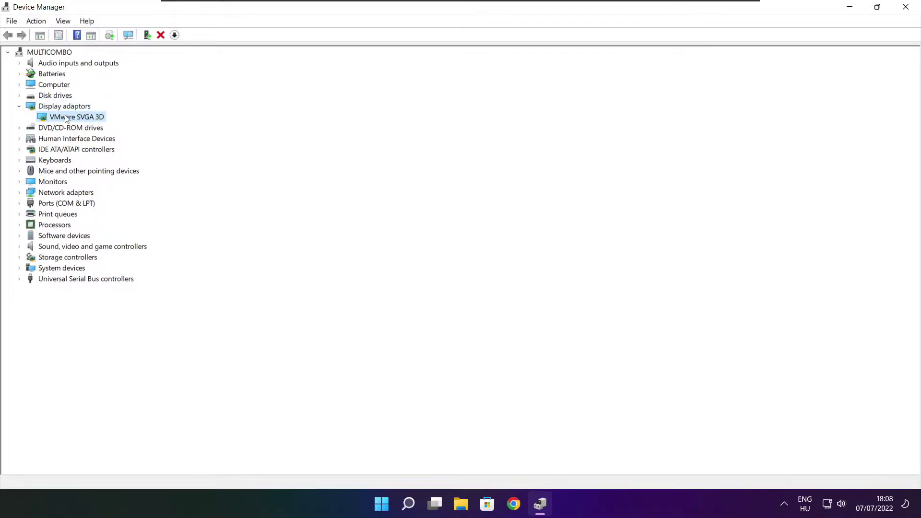
right_click(66, 118)
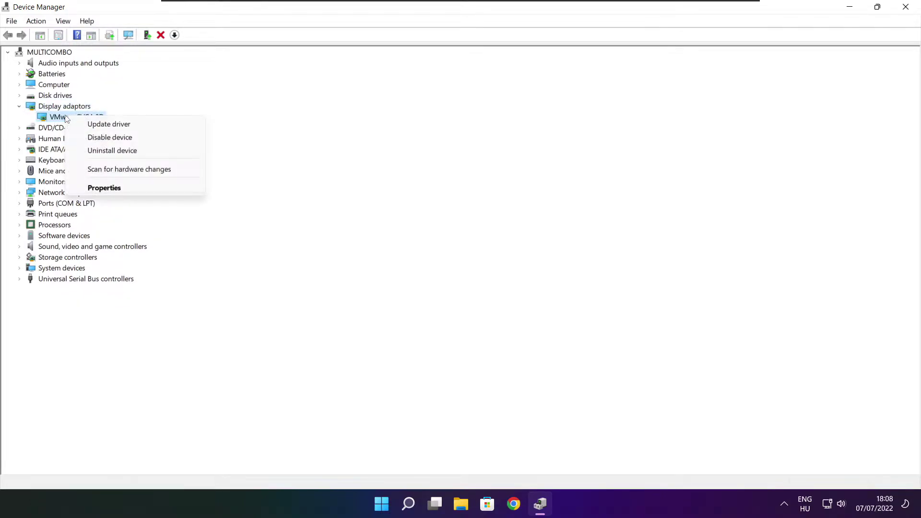
click(134, 128)
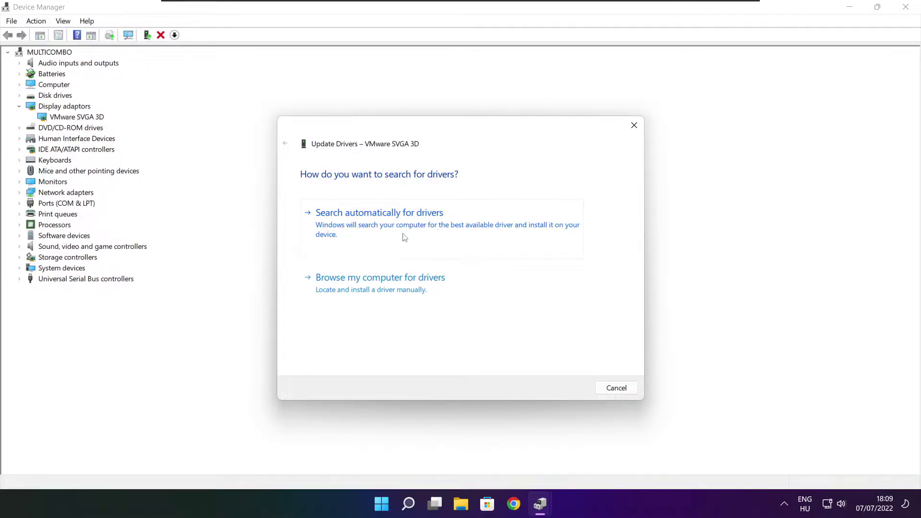
click(424, 230)
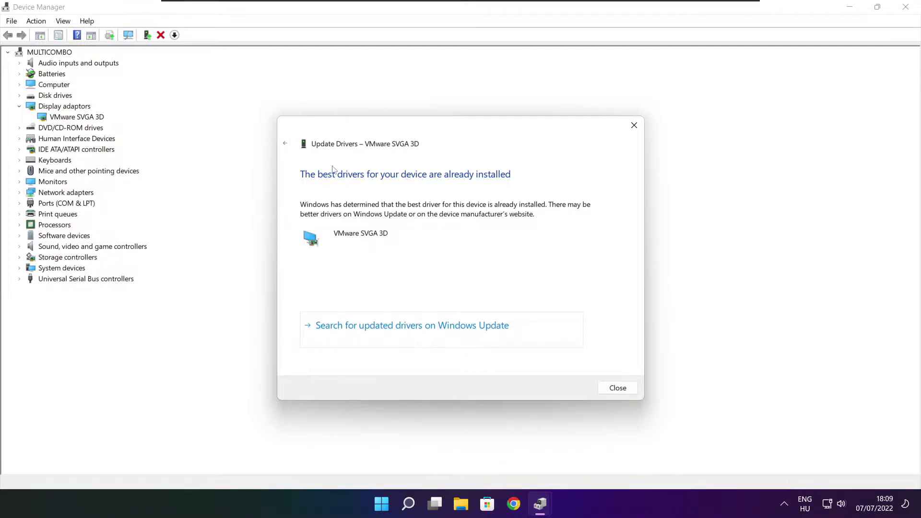
click(616, 389)
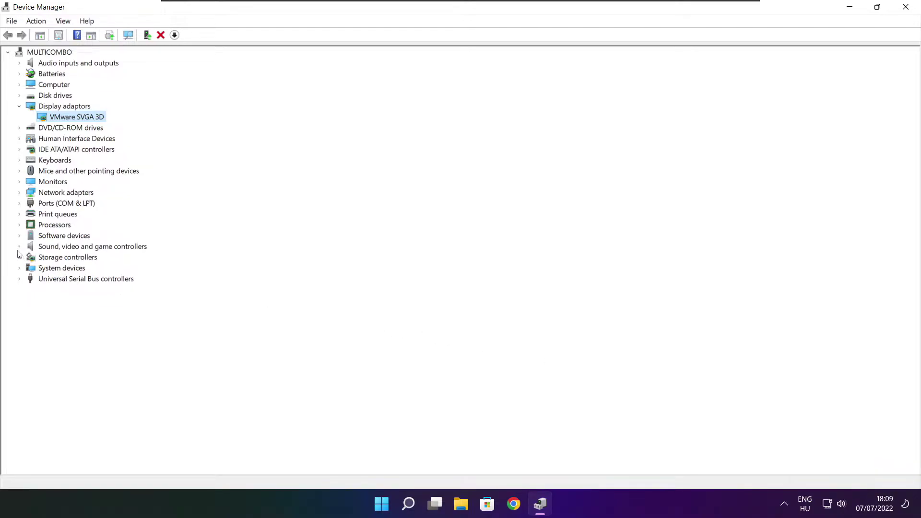
Step: Run an automatic driver search for the High Definition Audio Device under Sound, video and game controllers
click(91, 248)
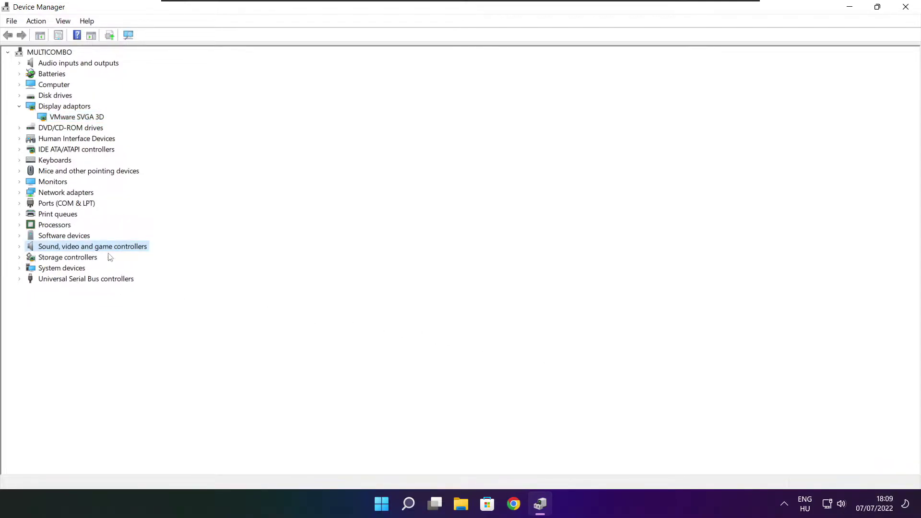
click(19, 247)
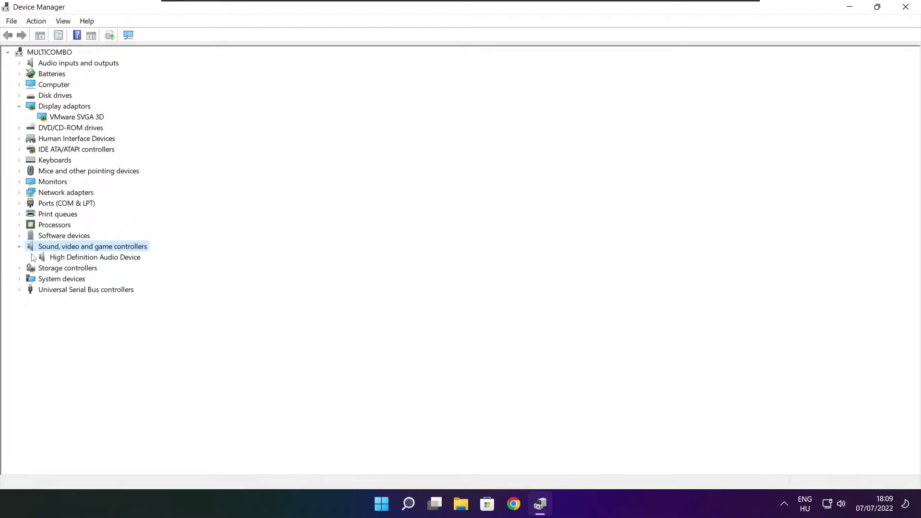
click(93, 259)
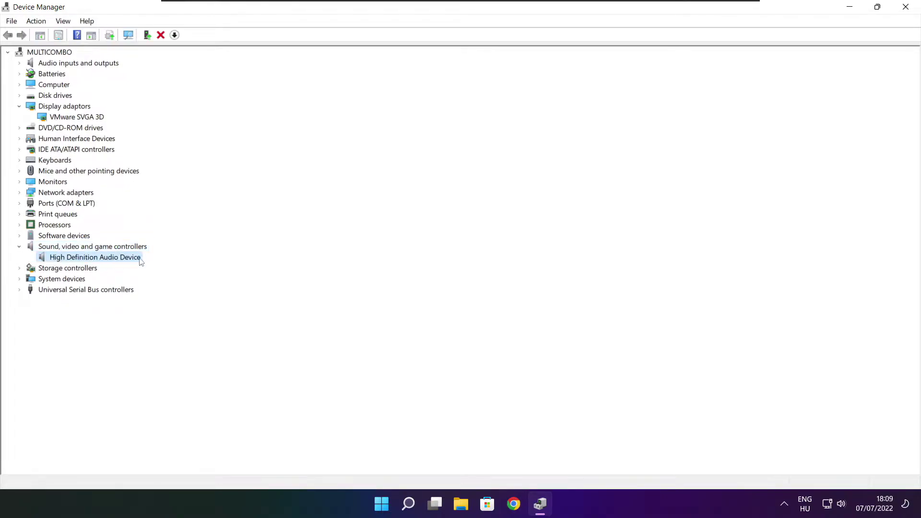
right_click(89, 261)
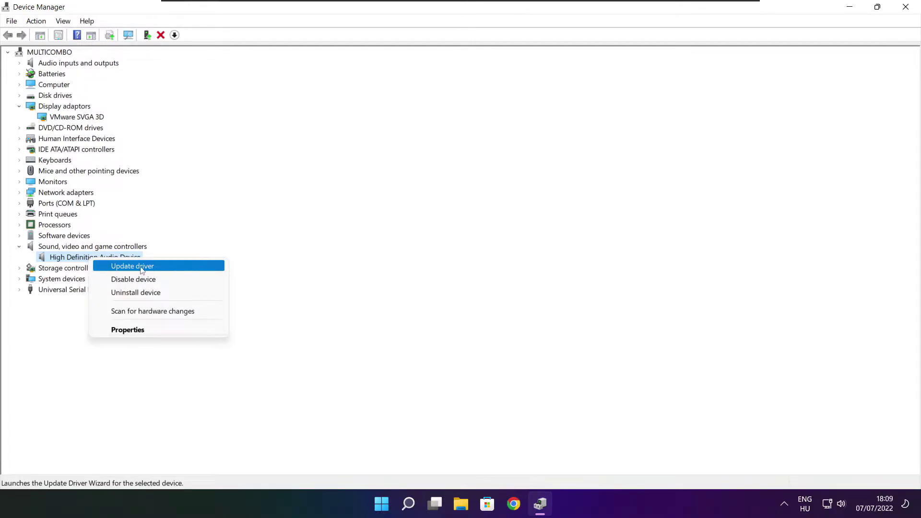
click(179, 267)
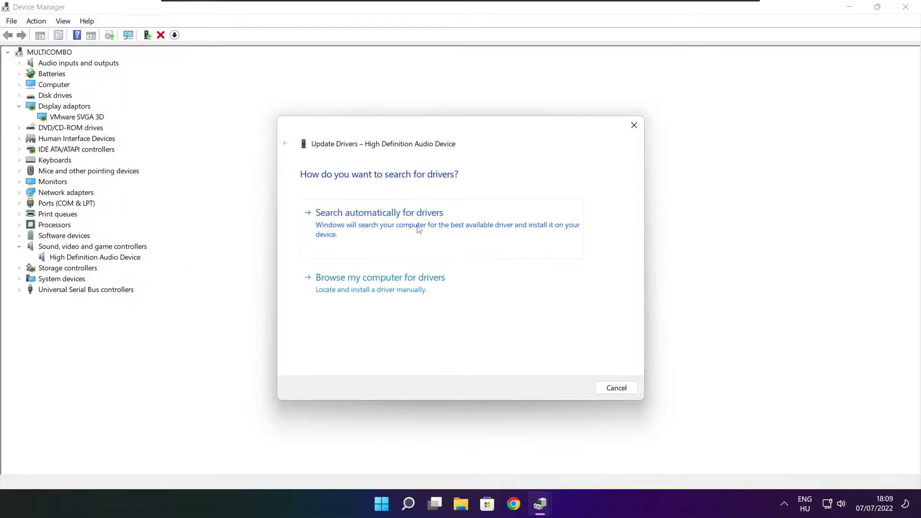
click(400, 229)
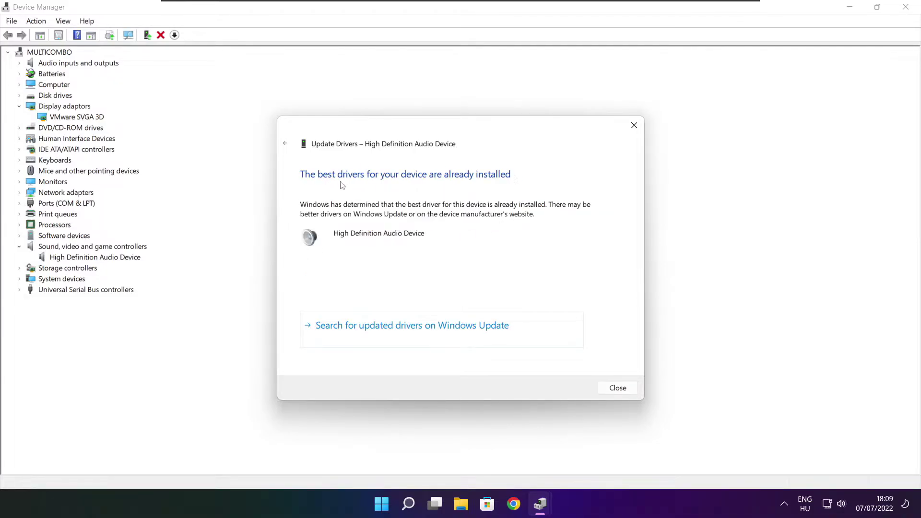
click(619, 389)
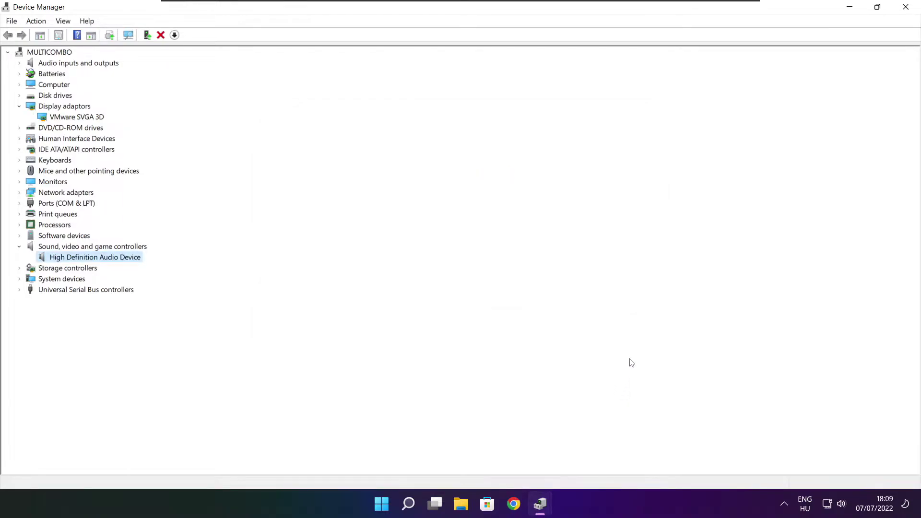
Step: Close Device Manager, then make High performance the active power plan in Power Options and close it
click(906, 8)
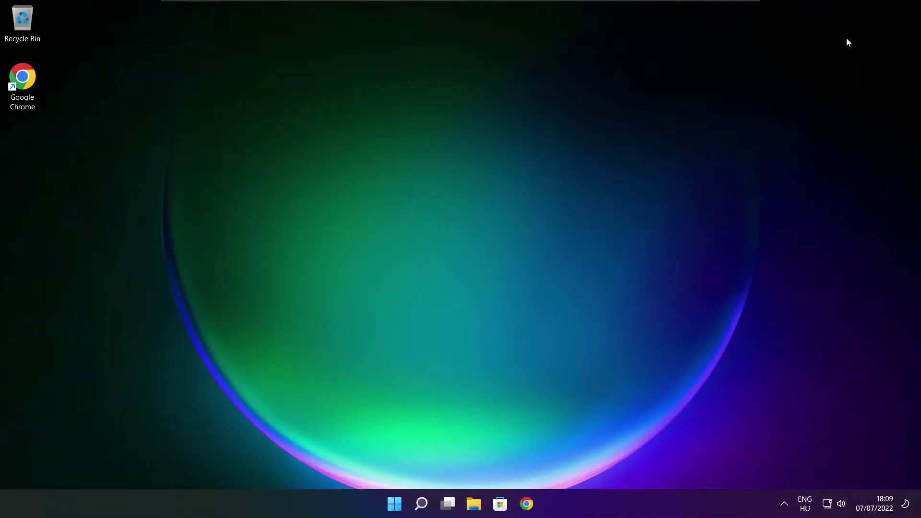
click(424, 505)
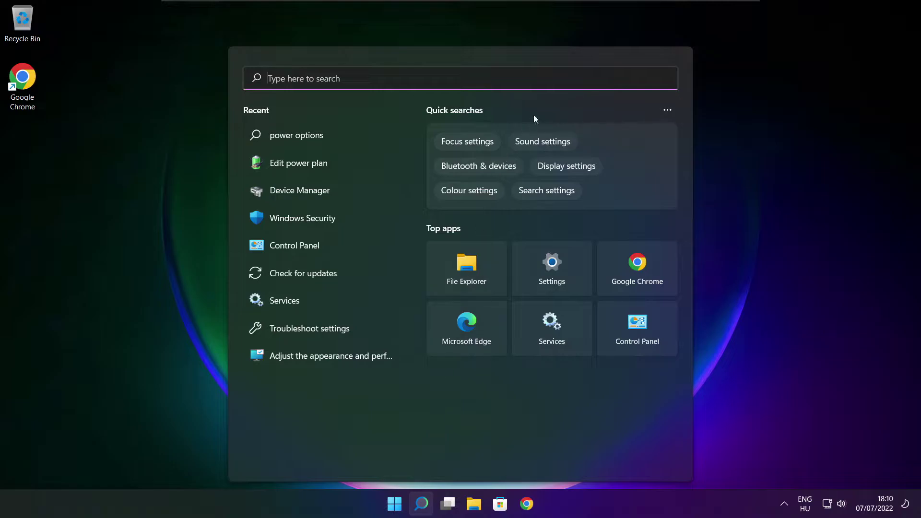
text(e)
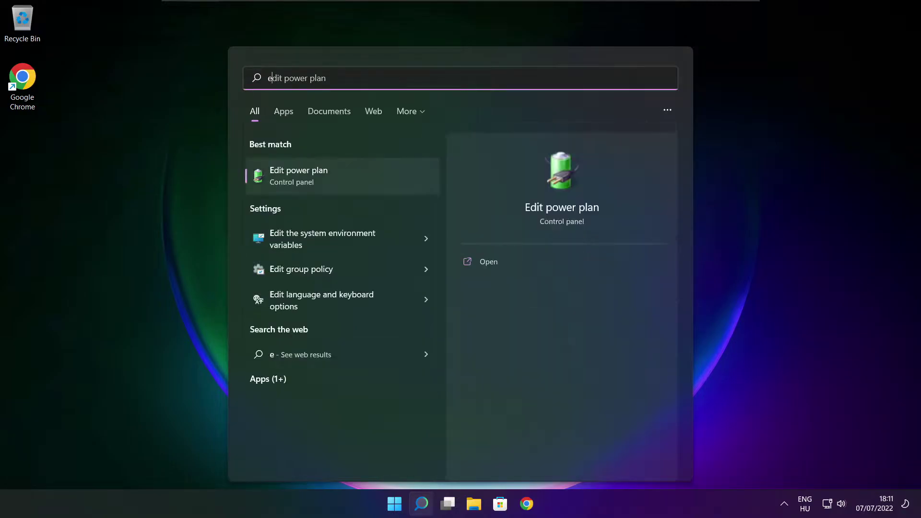
text(dit power plan)
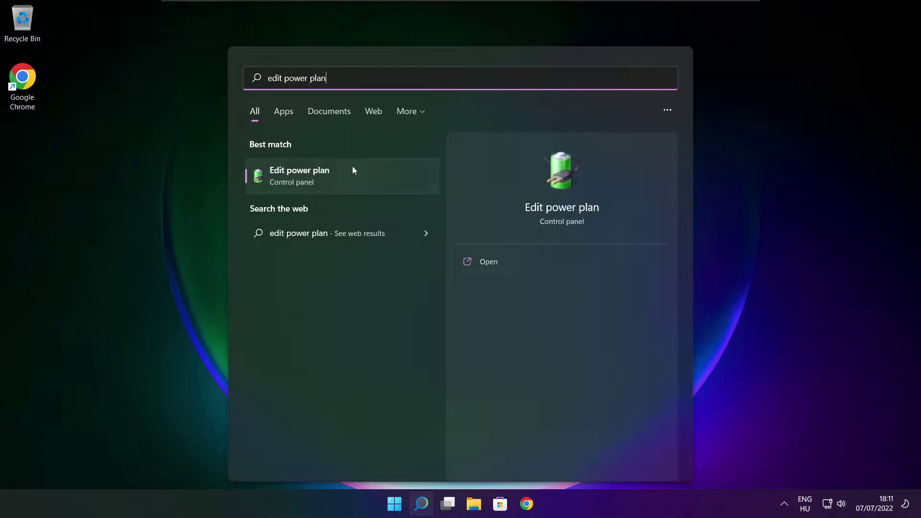
click(364, 180)
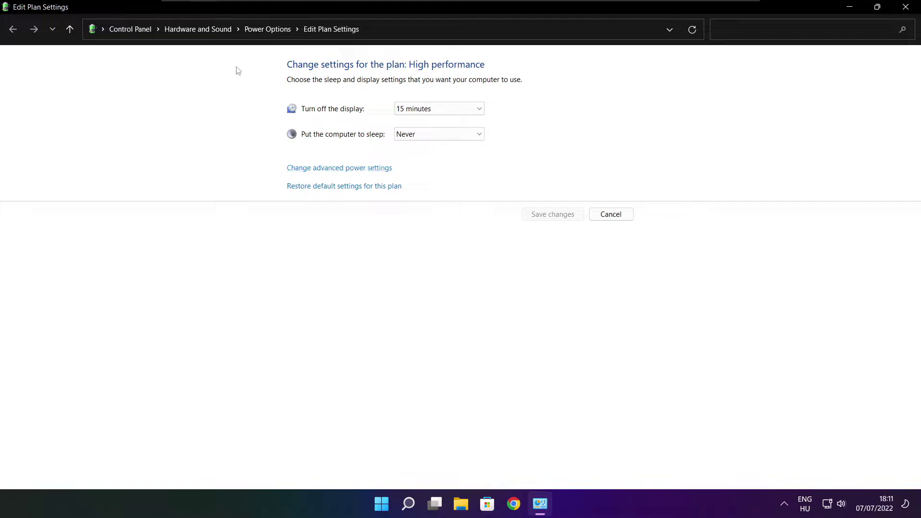
click(274, 36)
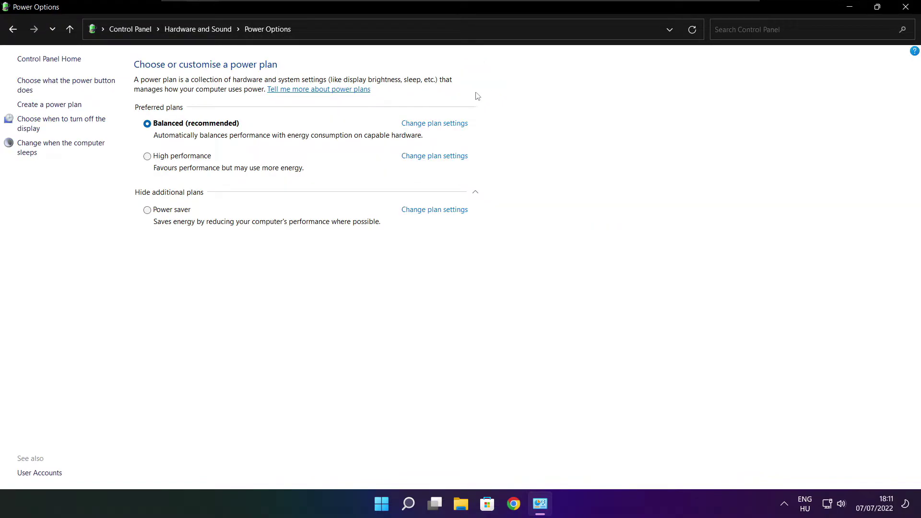
click(191, 158)
click(907, 7)
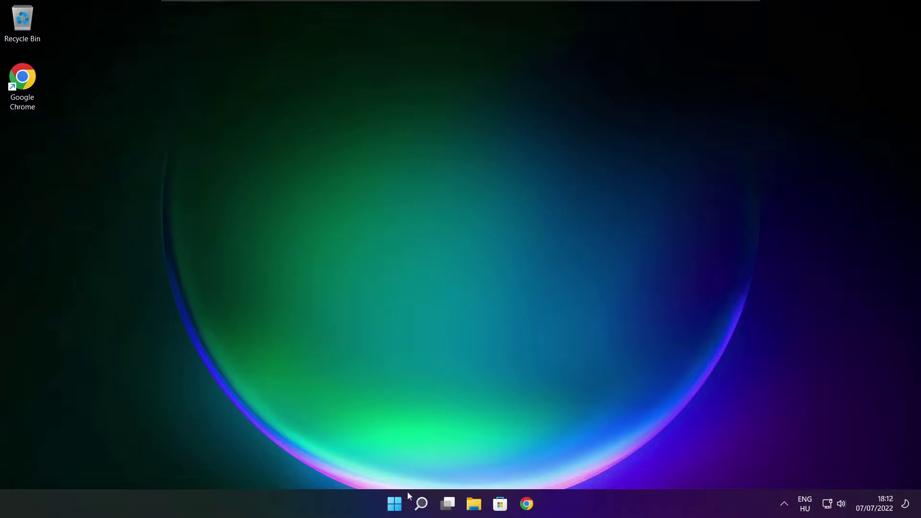
click(422, 504)
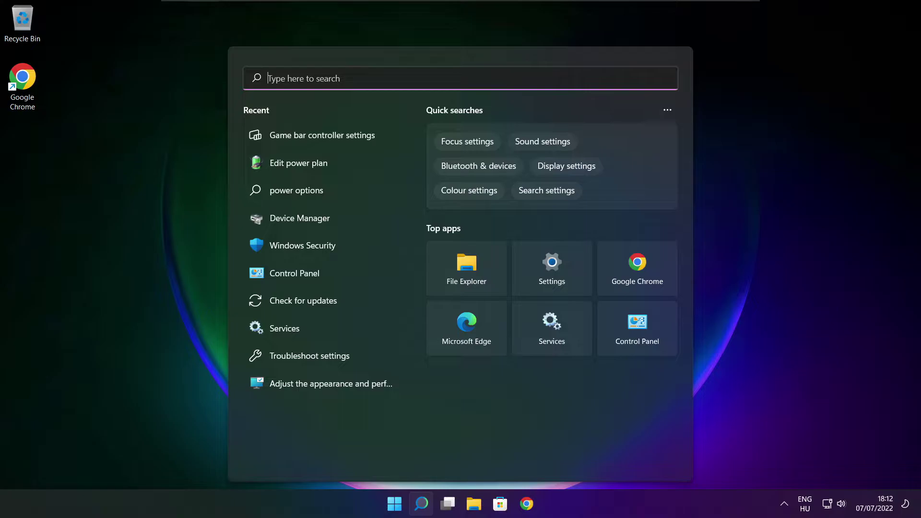
text(game)
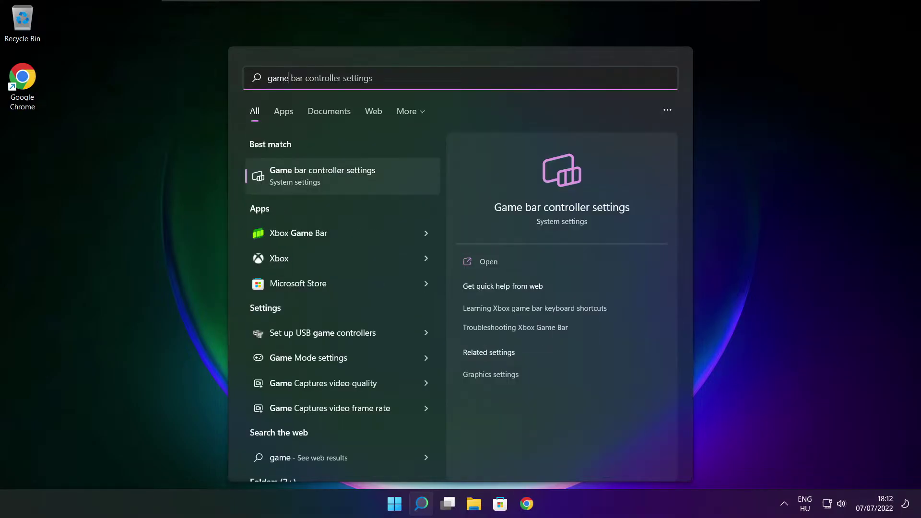
text( mode)
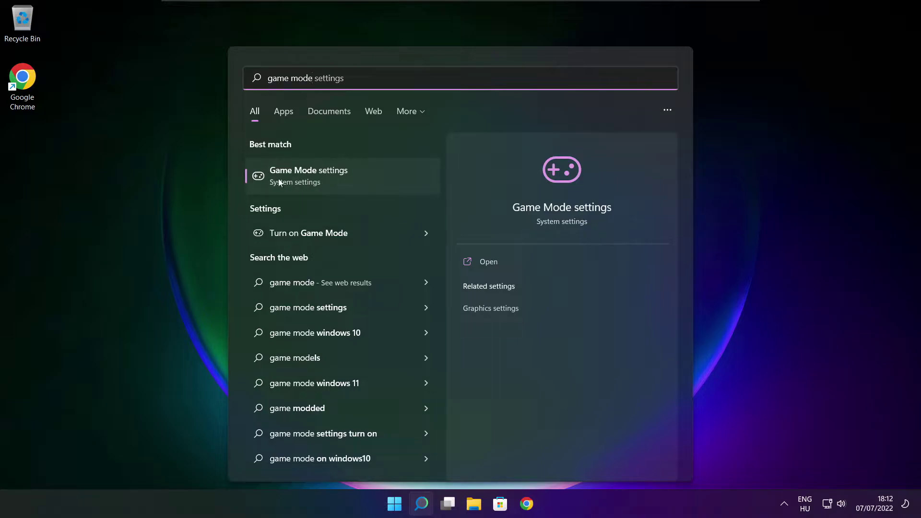
click(364, 175)
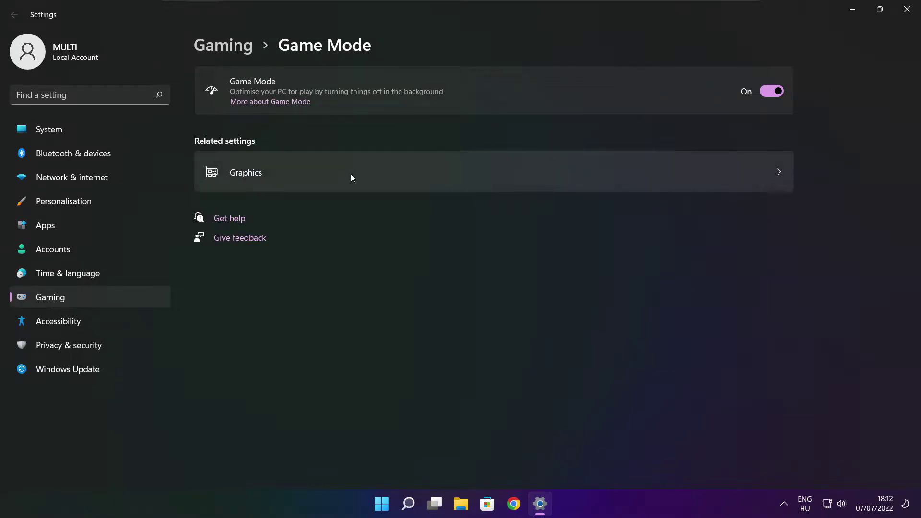
click(773, 91)
click(773, 91)
click(227, 48)
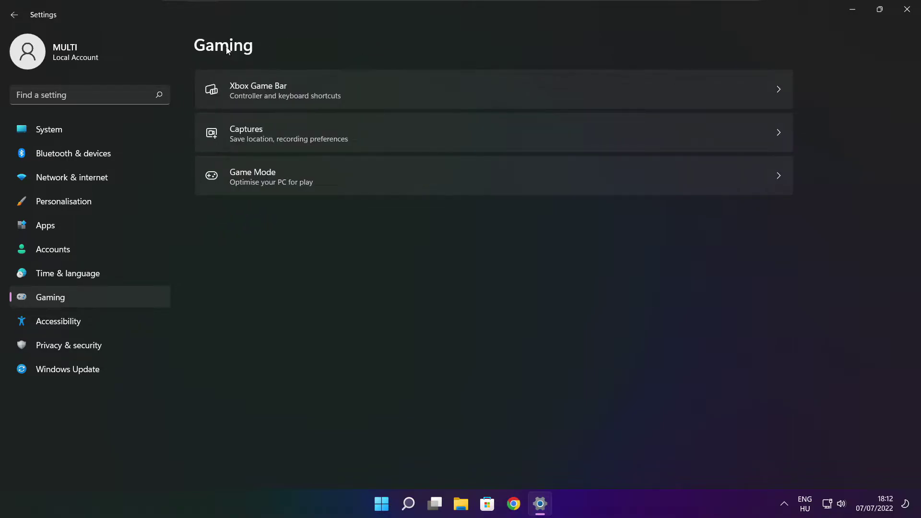
click(376, 98)
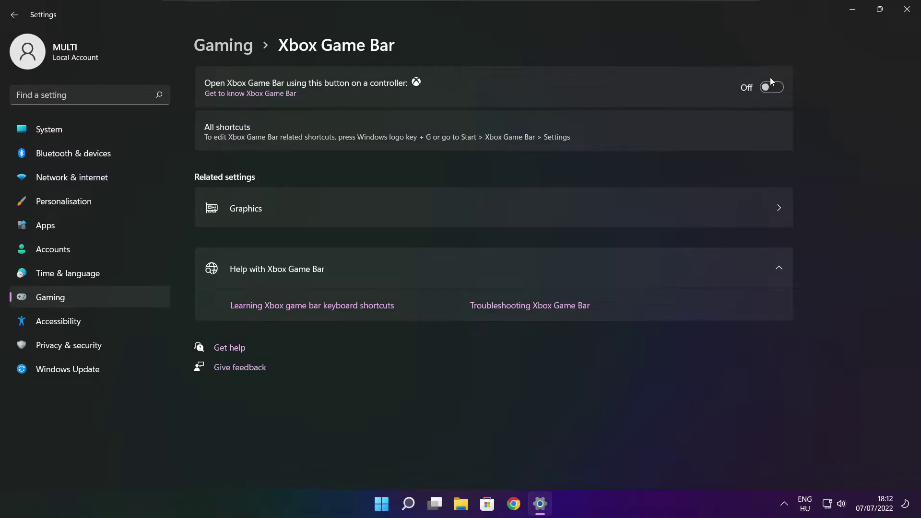
click(908, 15)
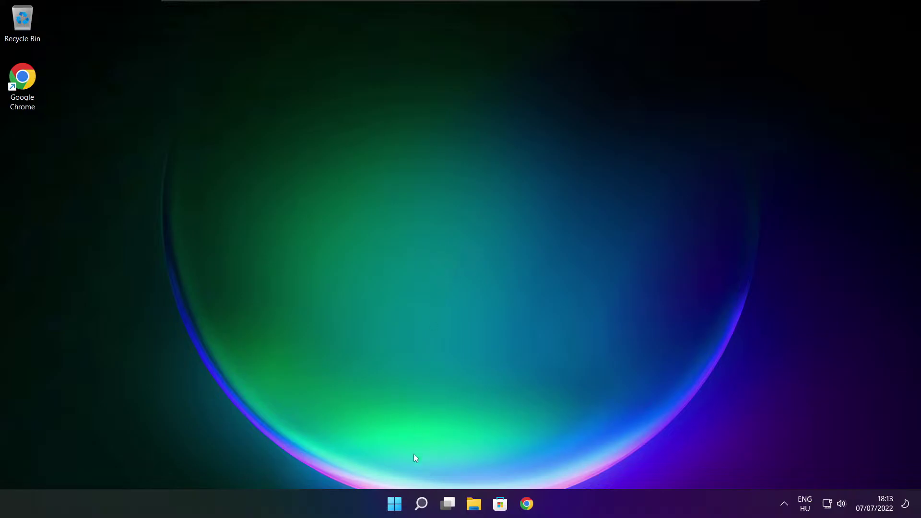
Step: Disable Cortana, Microsoft Edge, Microsoft Teams and Terminal under Task Manager's Startup tab, then close Task Manager
right_click(395, 505)
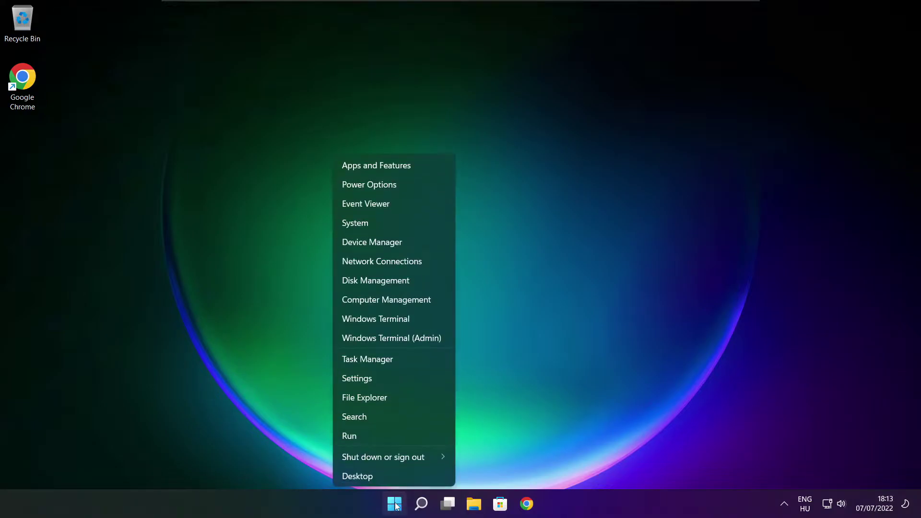
click(396, 359)
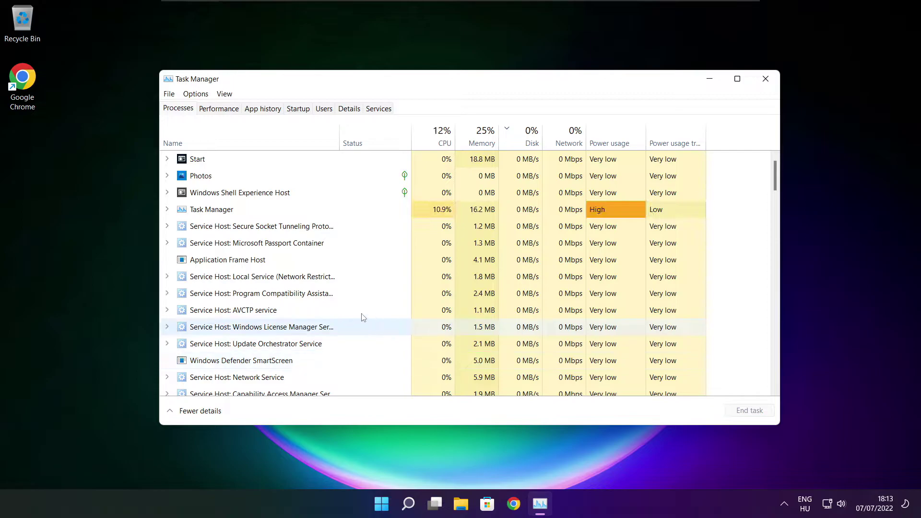
click(300, 111)
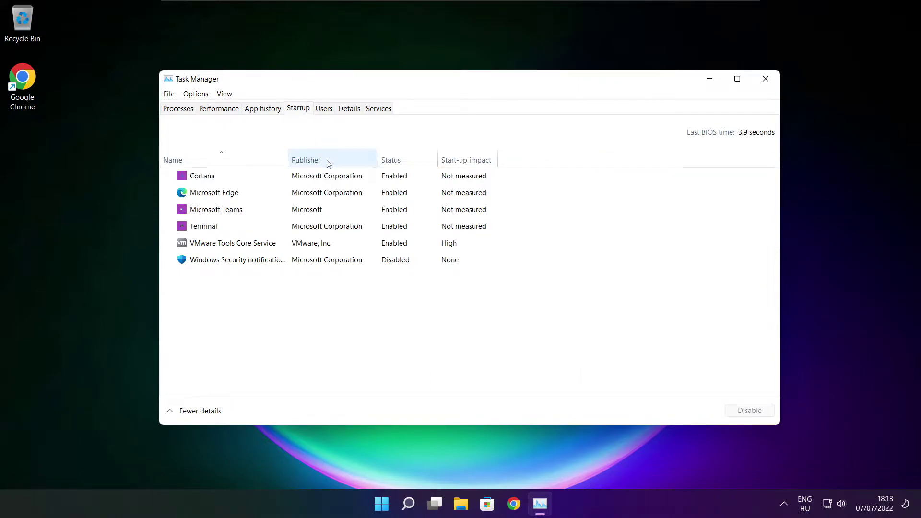
click(353, 180)
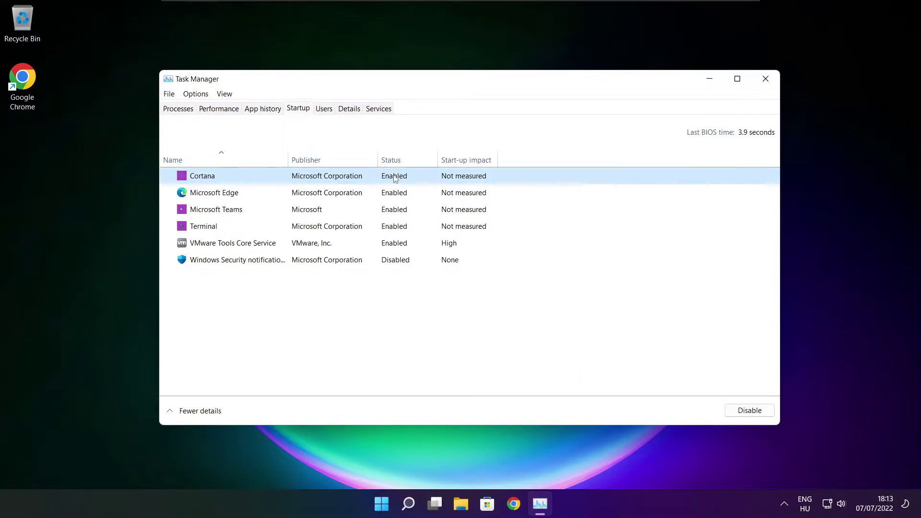
click(750, 412)
click(280, 197)
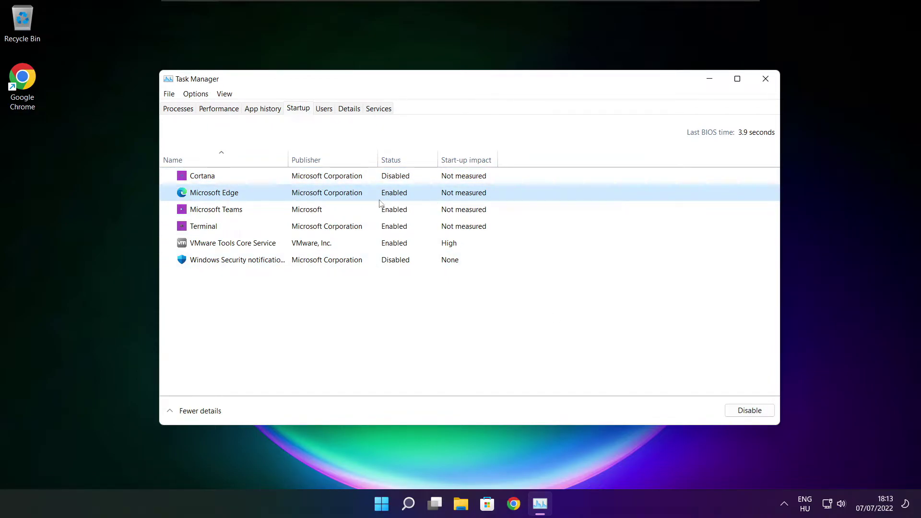
click(750, 411)
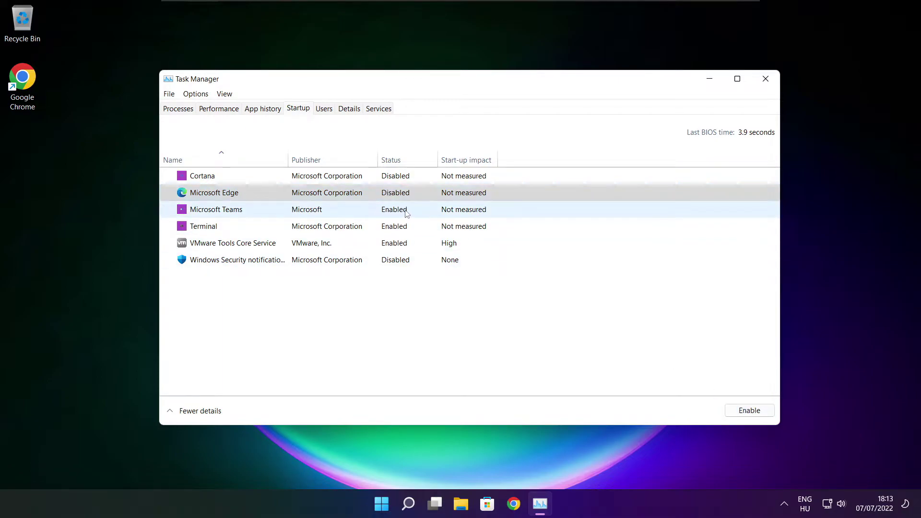
click(329, 212)
click(750, 411)
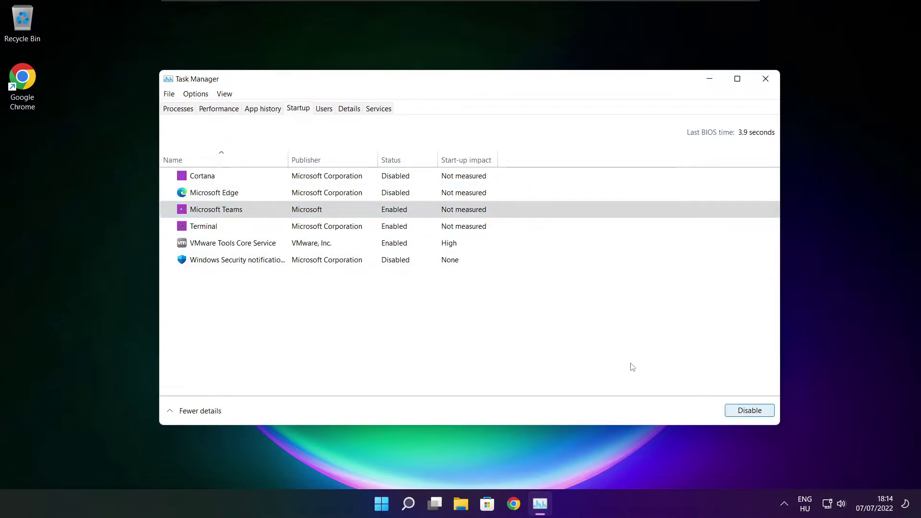
click(349, 231)
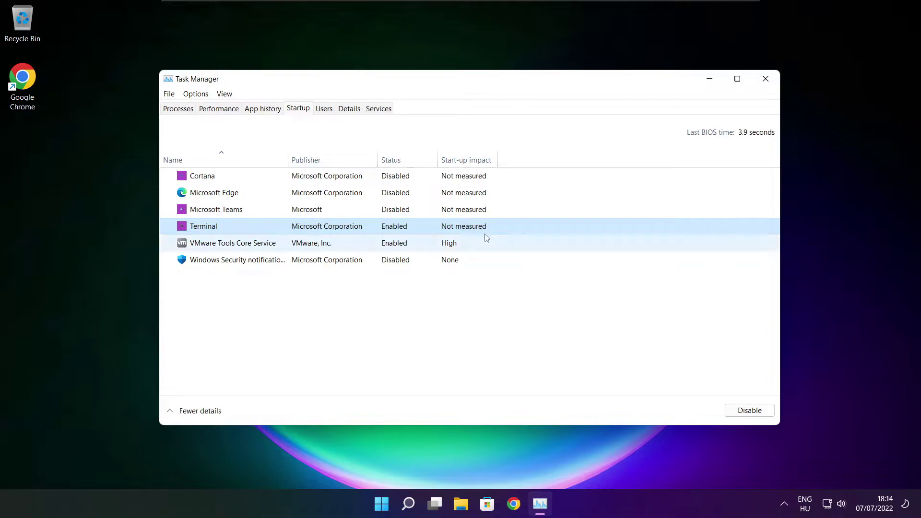
click(750, 411)
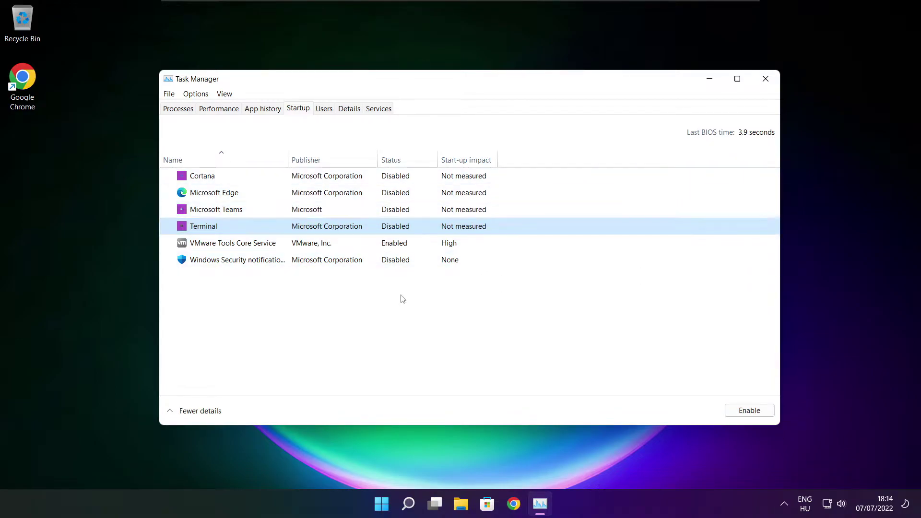
click(766, 81)
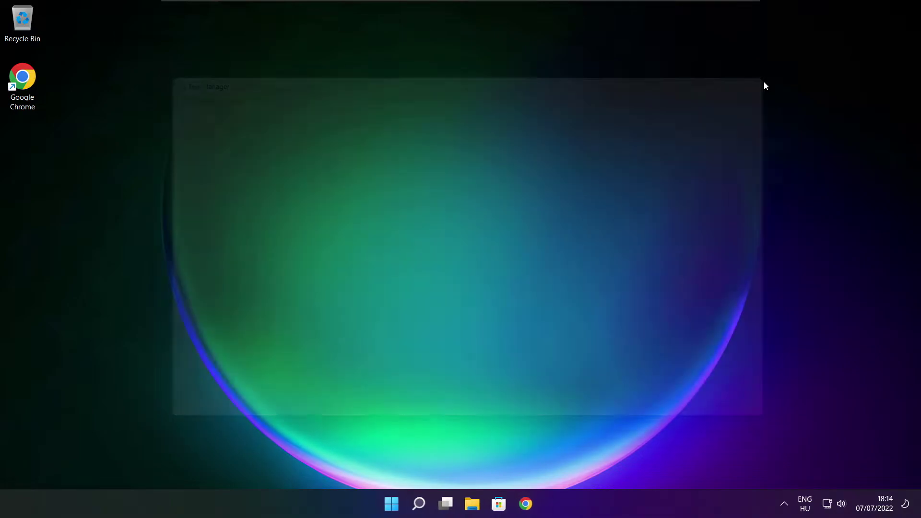
Step: Open Optimise Drives, analyse drive C: (9% fragmented) and start optimising it
click(423, 510)
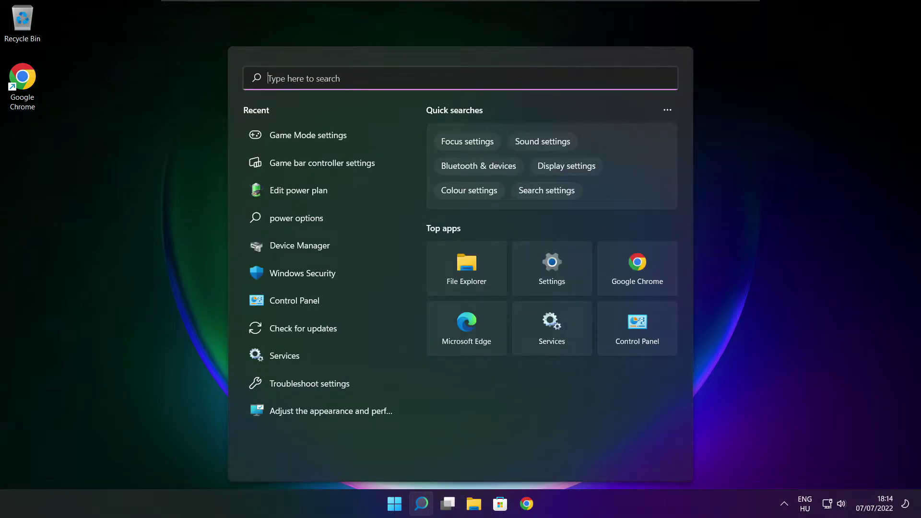
text(op)
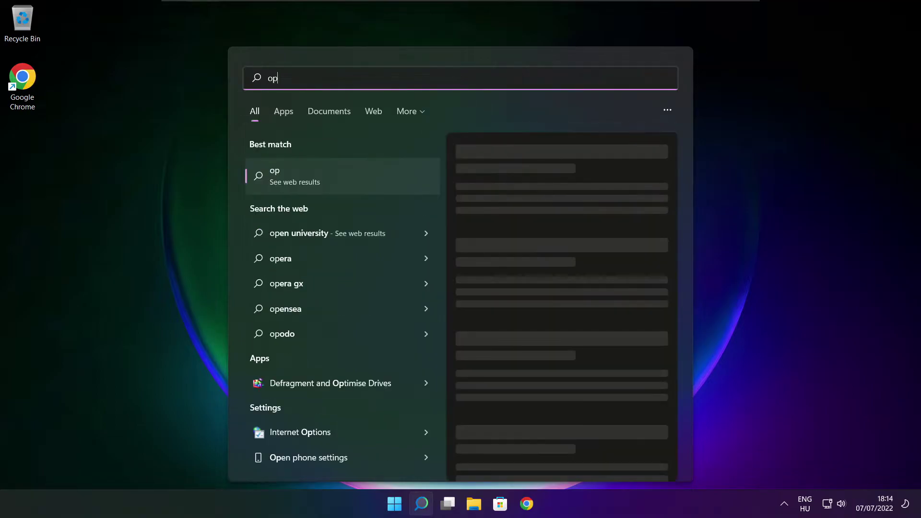
text(timise)
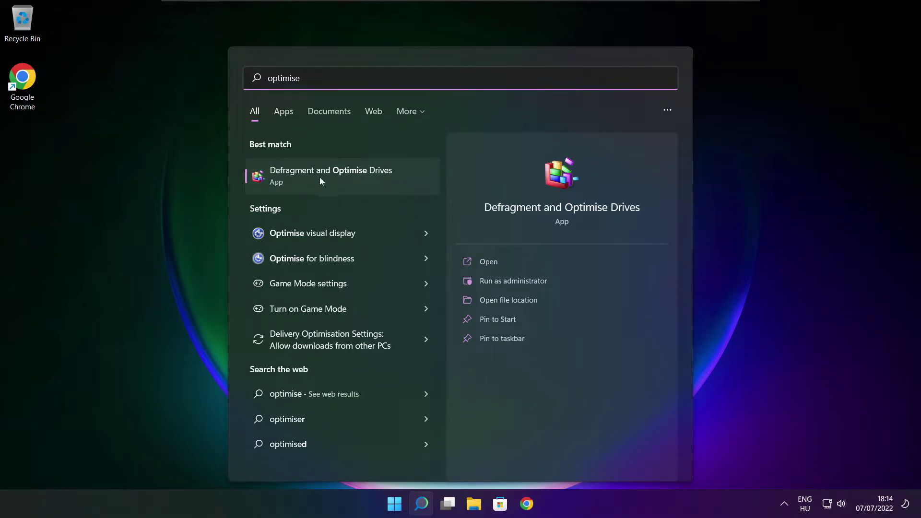
click(353, 175)
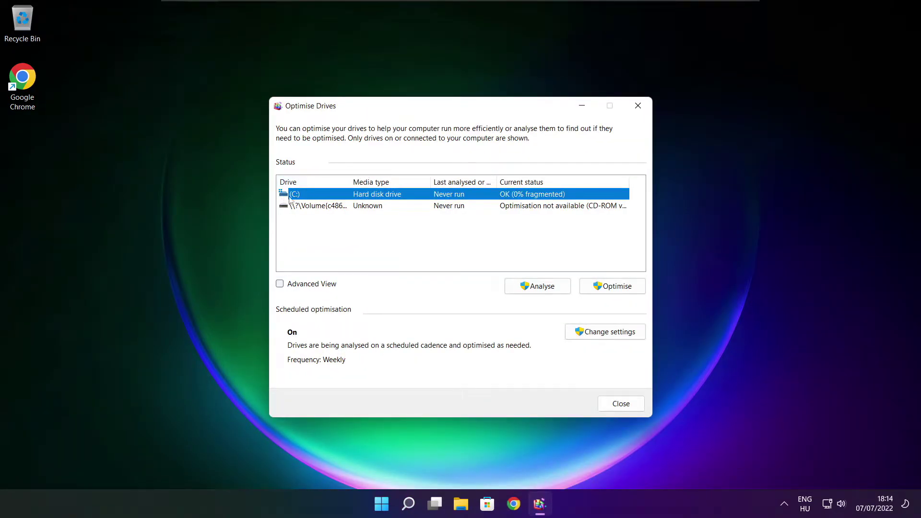
click(532, 290)
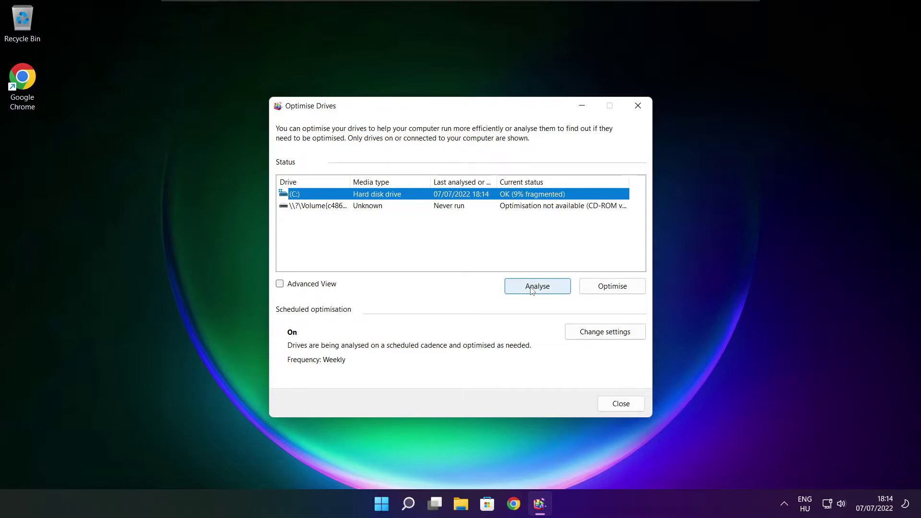
click(615, 291)
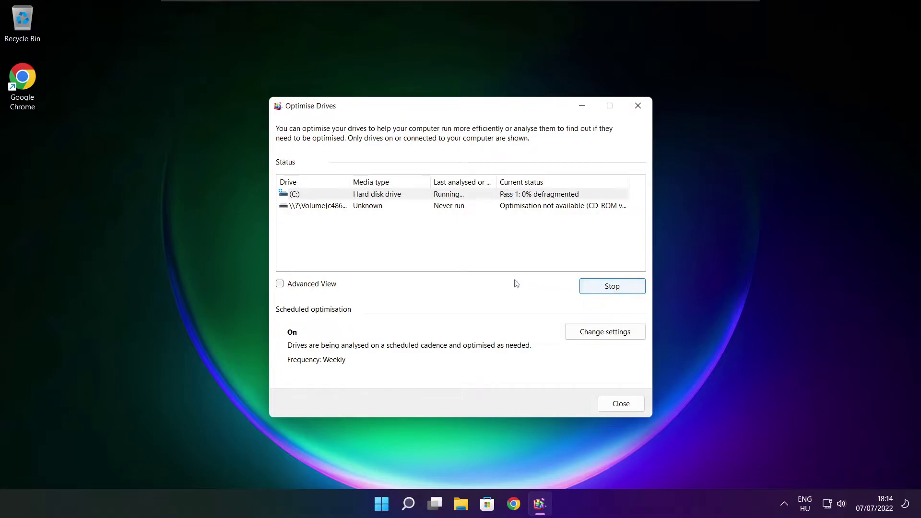
Step: Close Optimise Drives, run a Windows Update check (up to date, KB5014668 available), then close Settings
key(alt+F4)
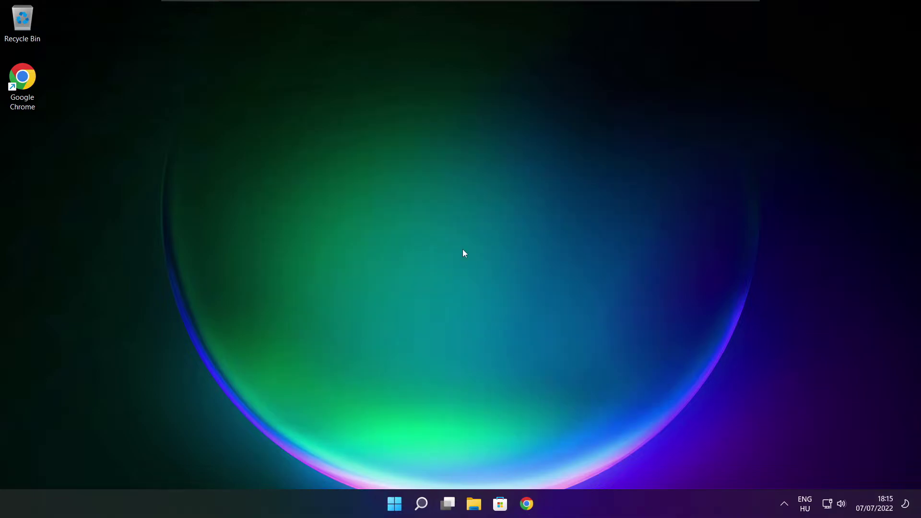
click(422, 504)
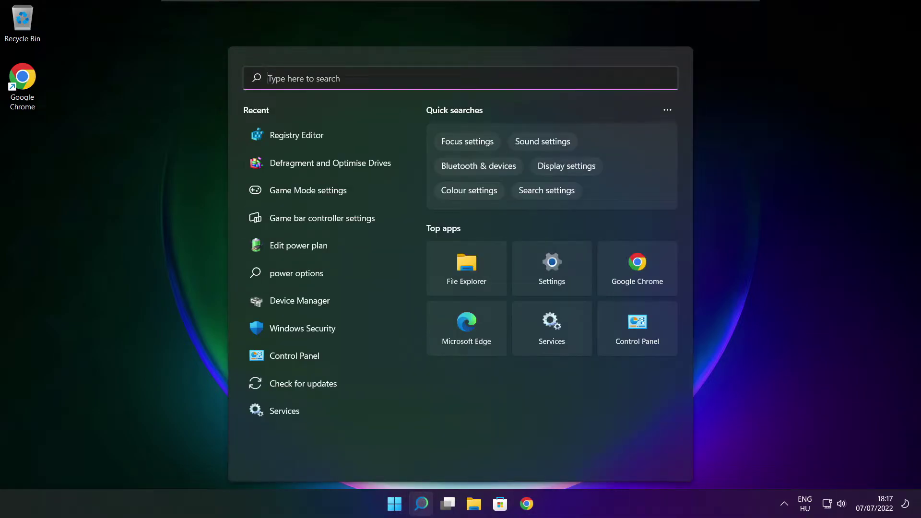
text(updates)
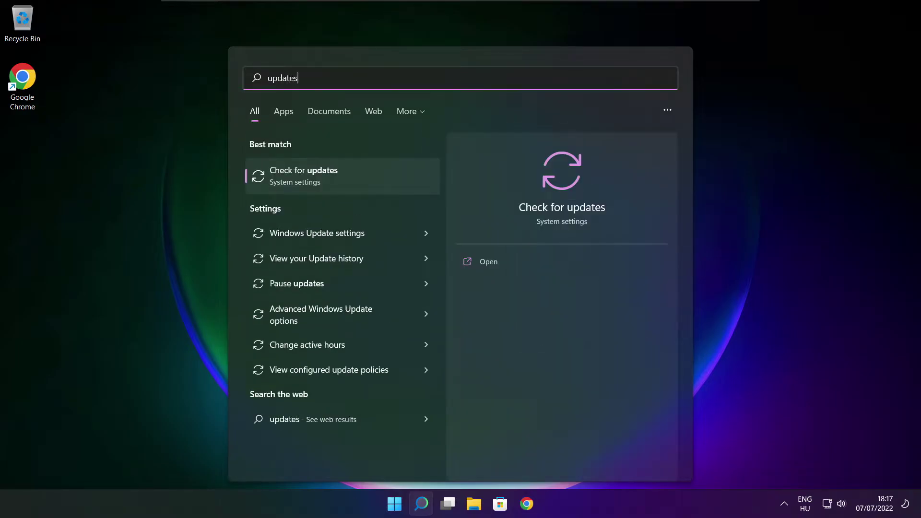
click(335, 181)
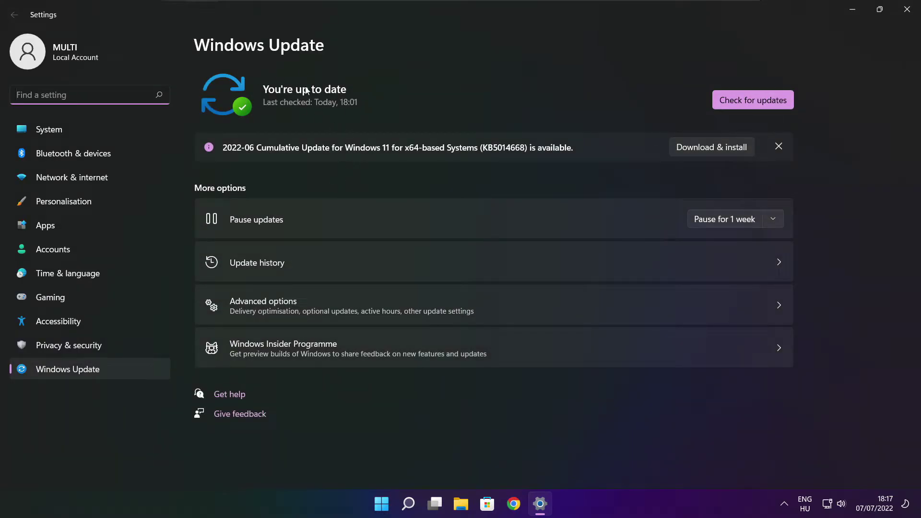
click(753, 99)
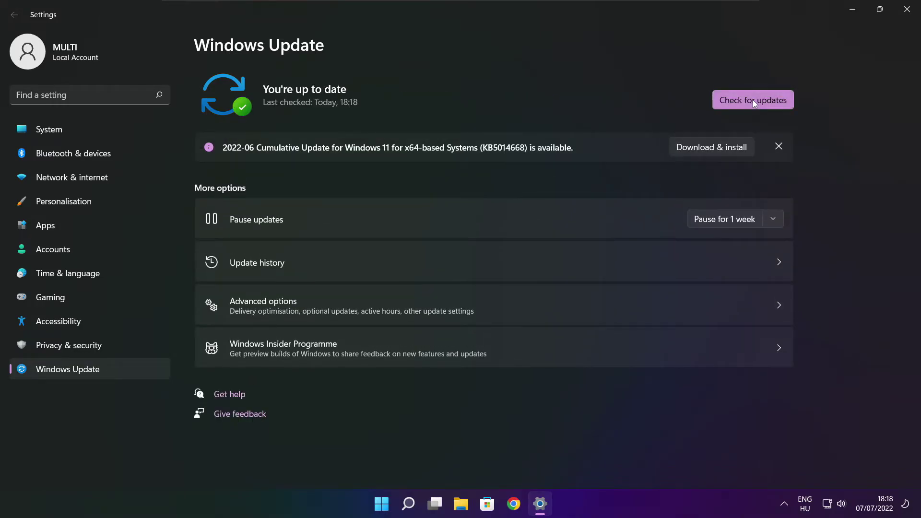
click(906, 11)
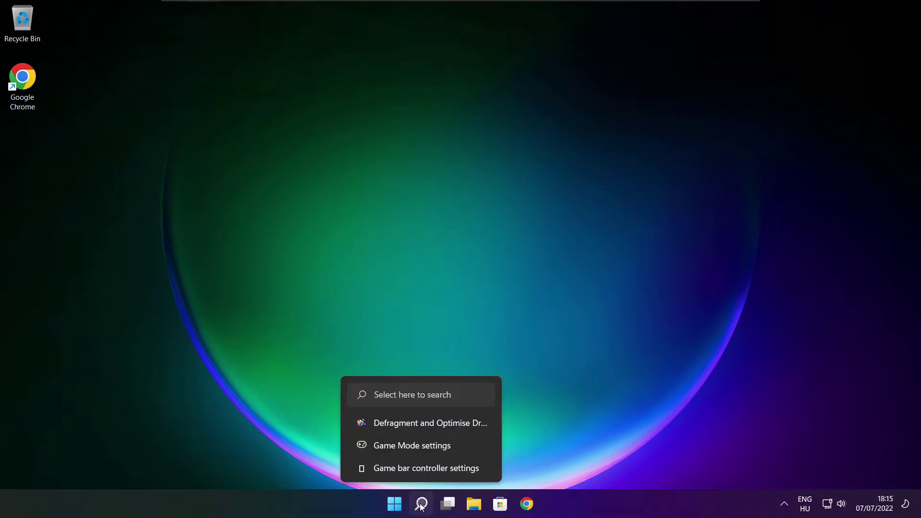
Step: Launch Registry Editor via 'regedit' and move its window toward the screen centre
click(422, 505)
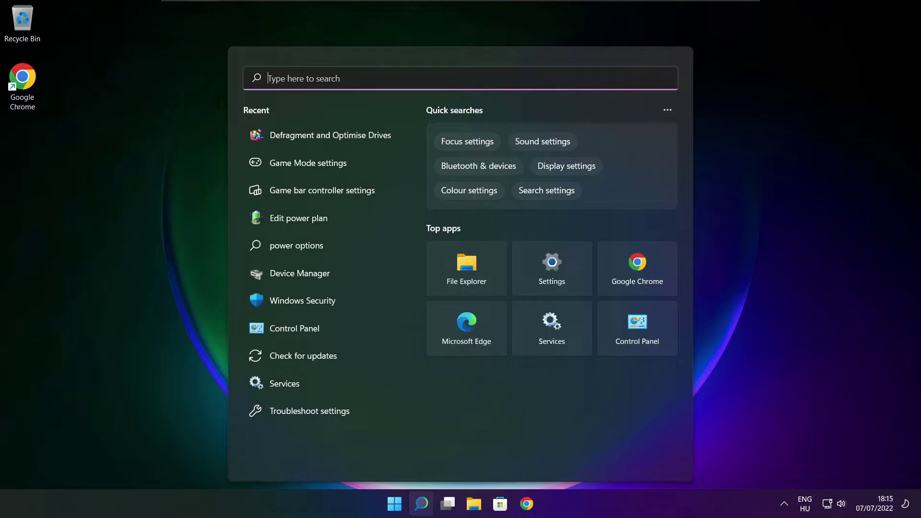
text(regedit)
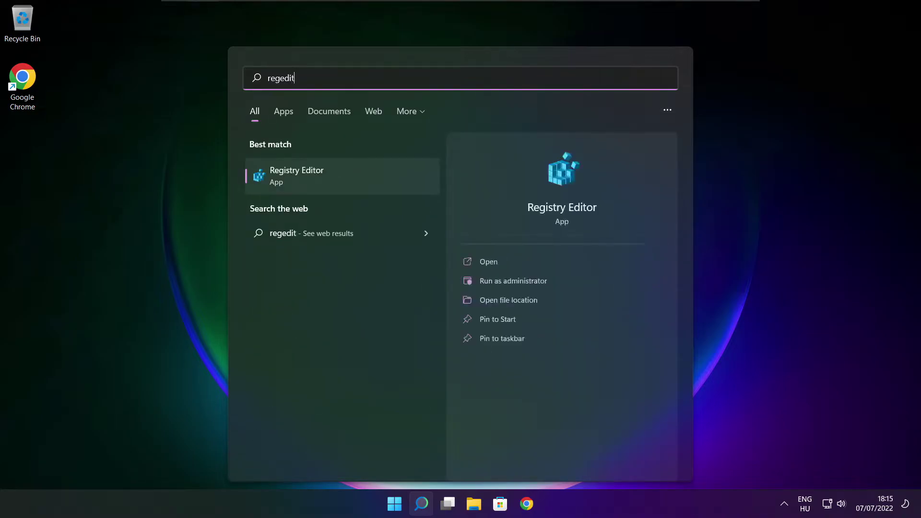
click(350, 175)
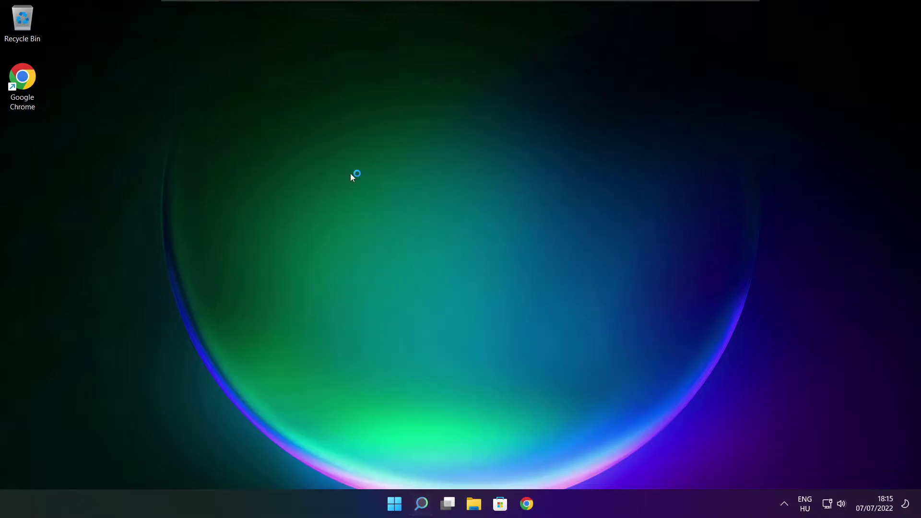
drag(278, 27, 374, 97)
Step: Go to HKEY_CURRENT_USER\System\GameConfigStore, widen the Name column and select GameDVR_Enabled
click(142, 157)
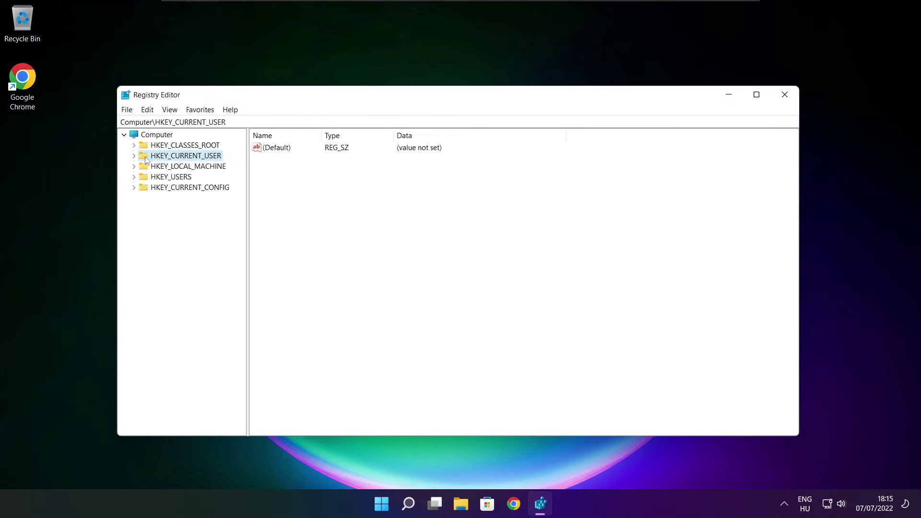
click(134, 157)
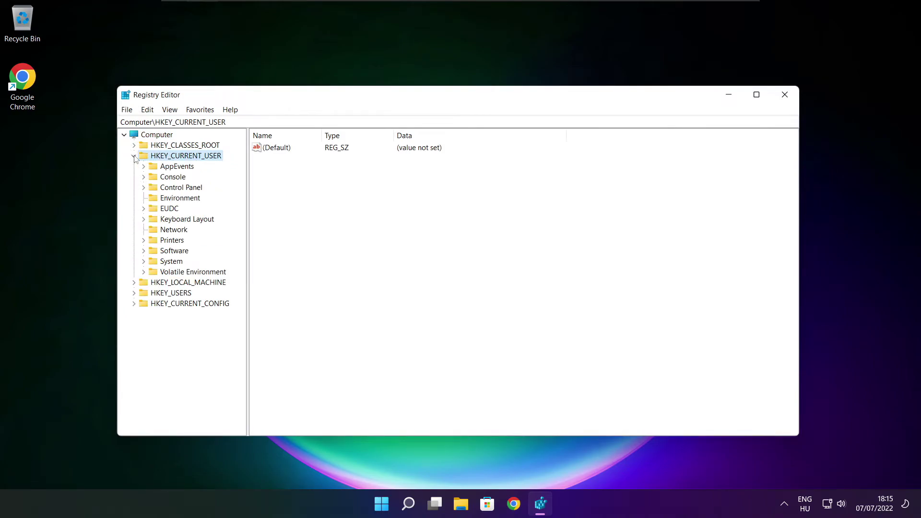
click(154, 266)
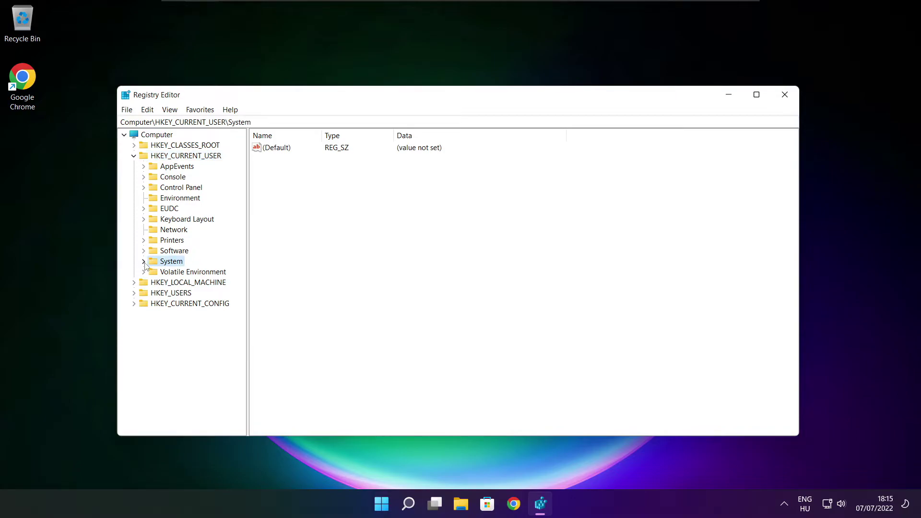
click(143, 262)
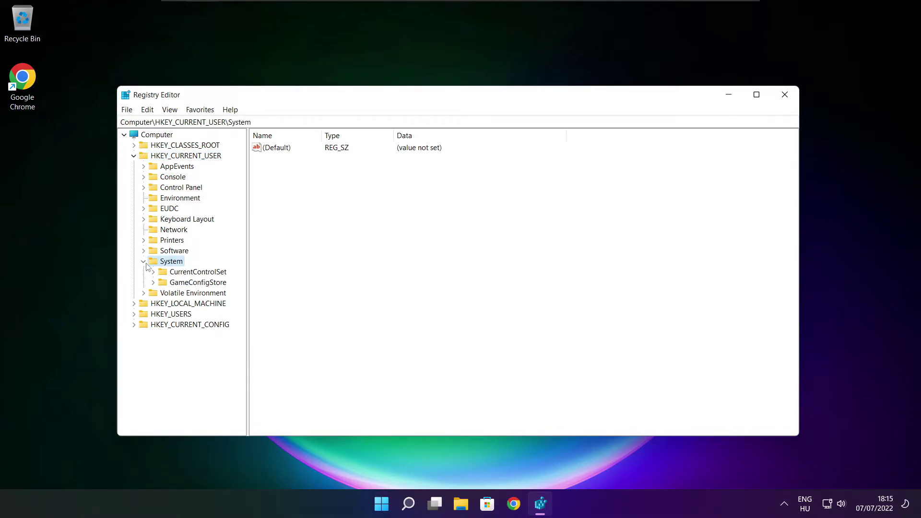
click(192, 285)
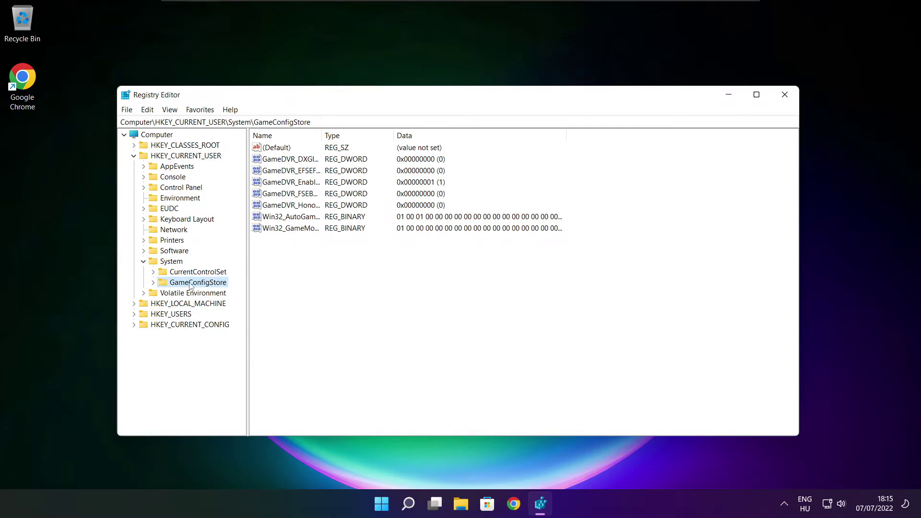
drag(322, 134, 403, 135)
click(298, 184)
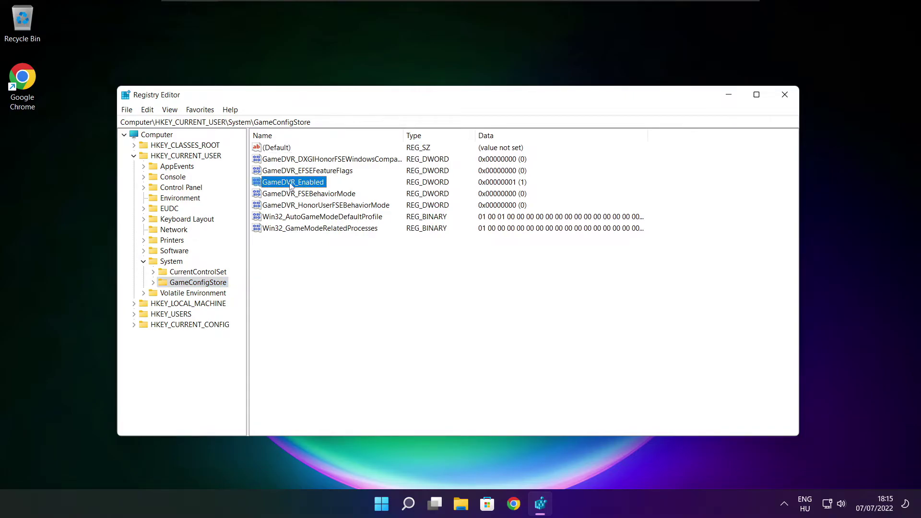
Step: Change GameDVR_Enabled's value data from 1 to 0
double_click(291, 183)
drag(269, 150, 482, 186)
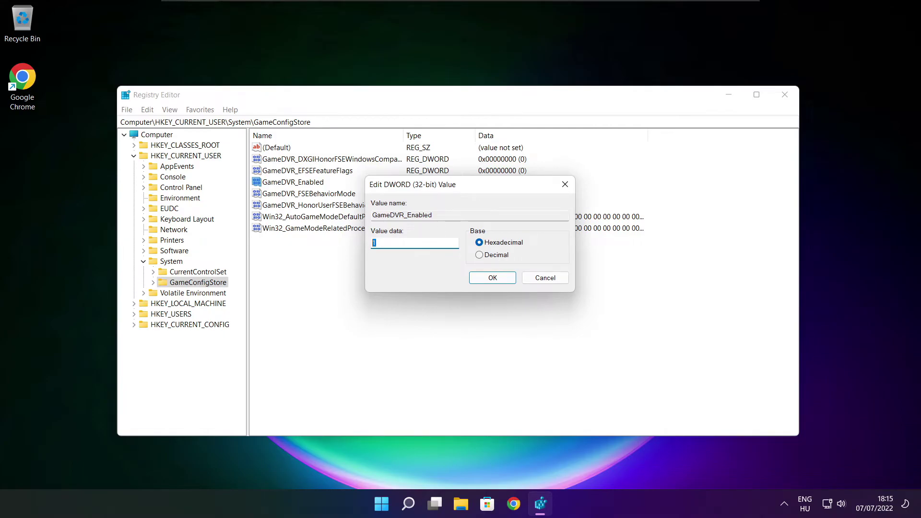
text(0)
click(493, 278)
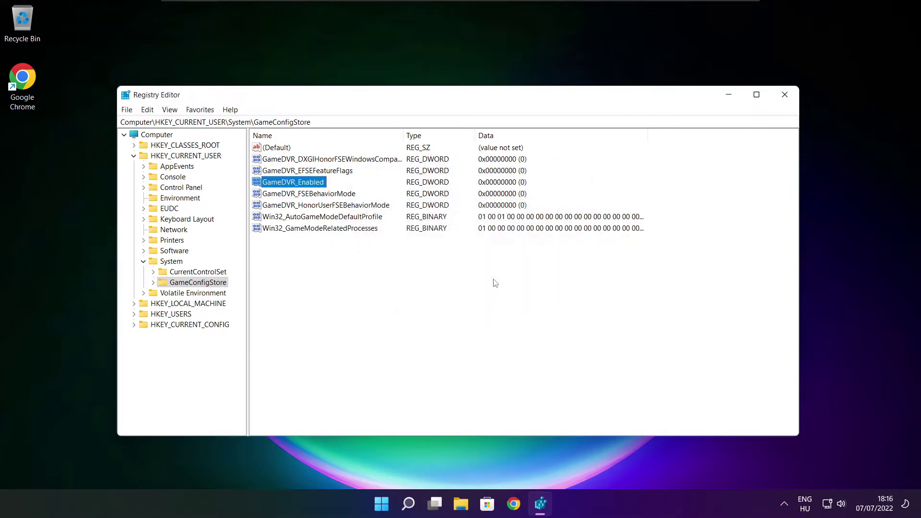
Step: Collapse HKEY_CURRENT_USER and expand HKEY_LOCAL_MACHINE\SOFTWARE\Microsoft in the key tree
click(133, 156)
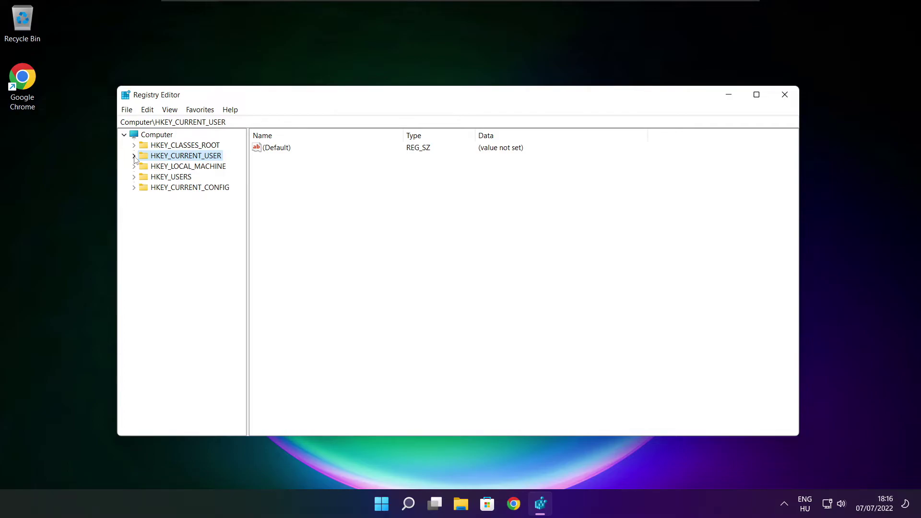
click(163, 168)
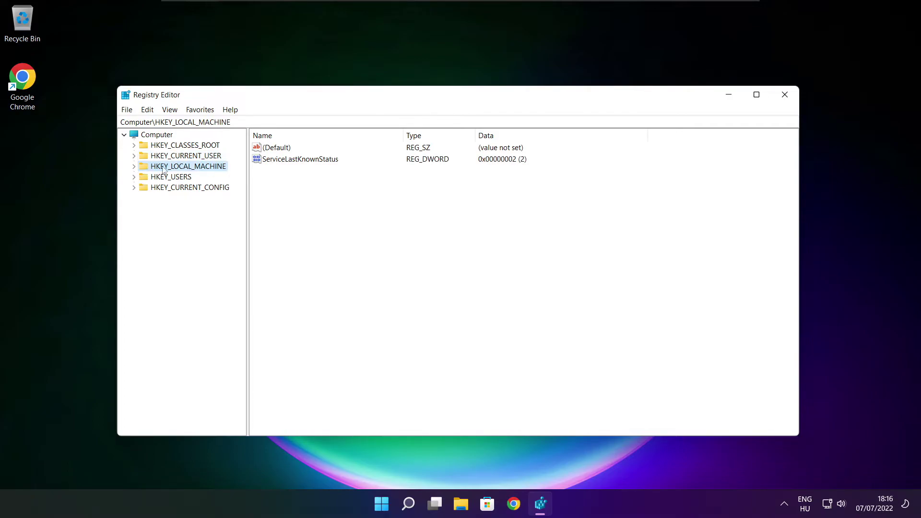
click(133, 166)
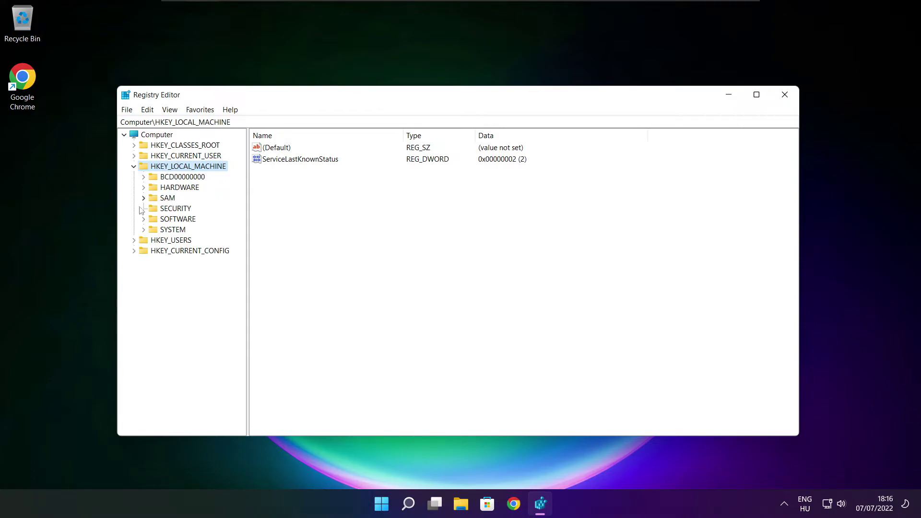
click(163, 221)
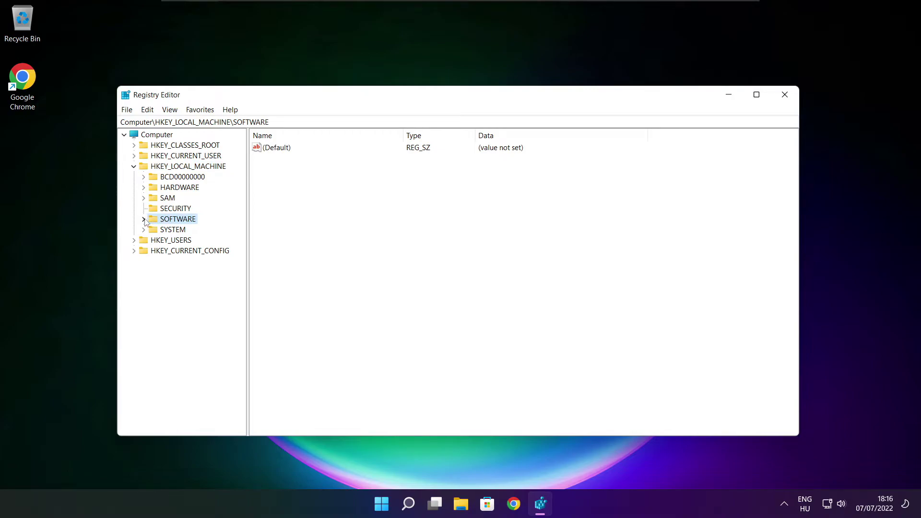
click(144, 219)
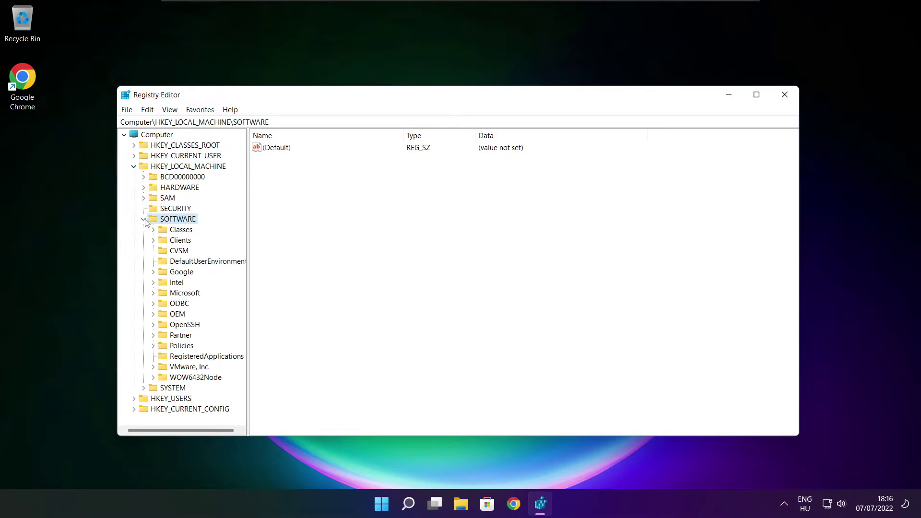
click(159, 296)
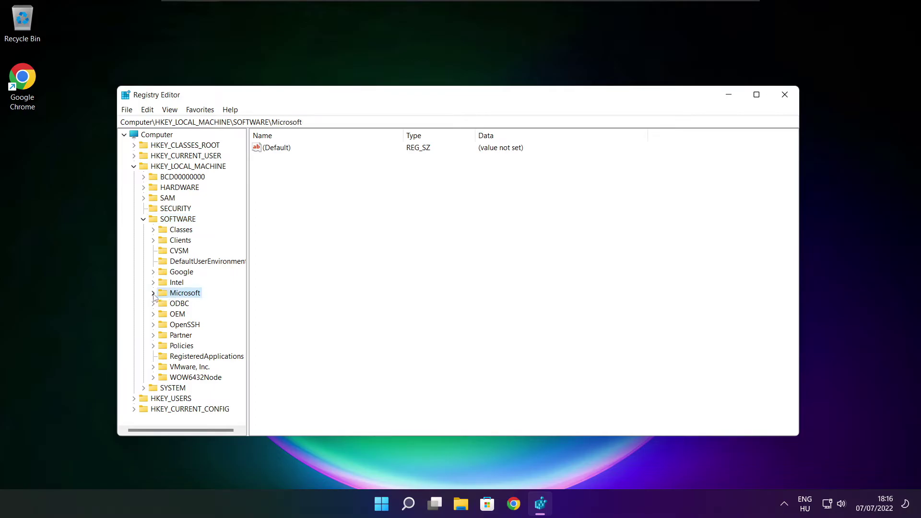
click(154, 295)
scroll(183, 288, down, 20)
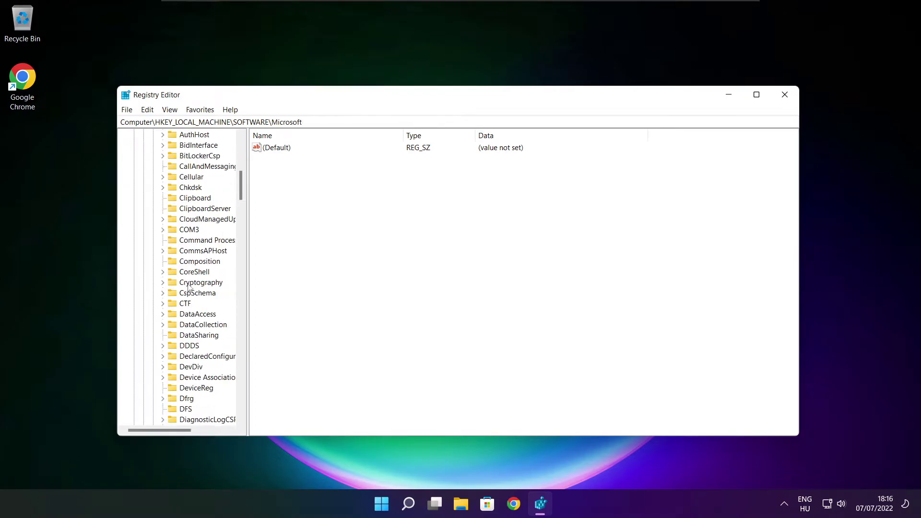
scroll(188, 287, down, 20)
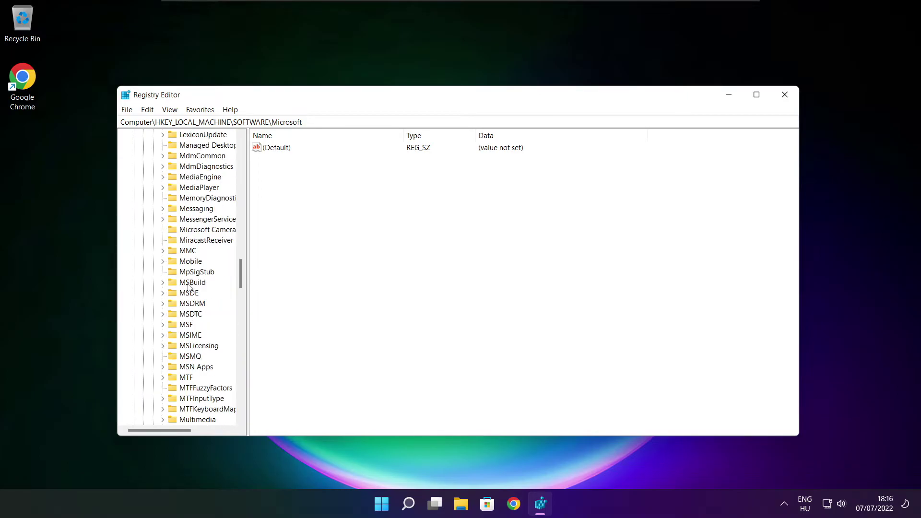
scroll(189, 287, down, 1)
scroll(189, 270, up, 1)
Step: Expand PolicyManager\default\ApplicationManagement and select the AllowGameDVR key to list its values
click(191, 274)
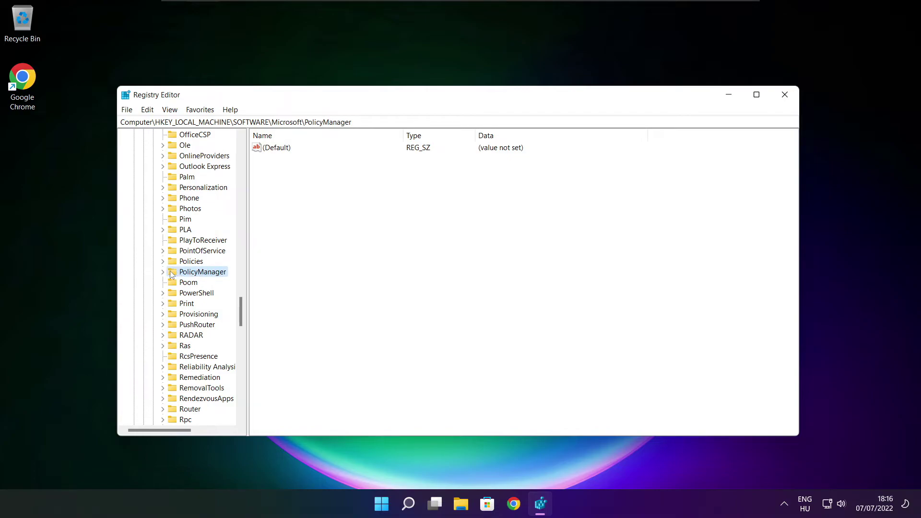
click(163, 273)
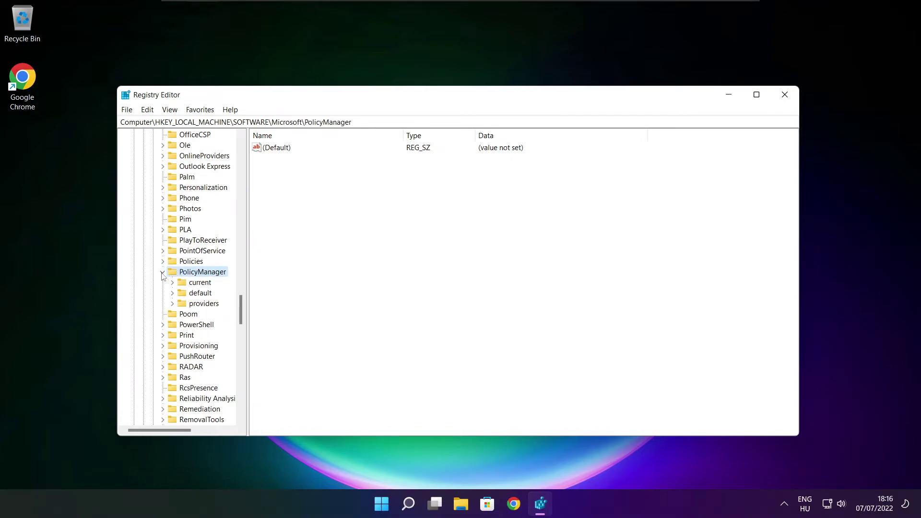
click(199, 296)
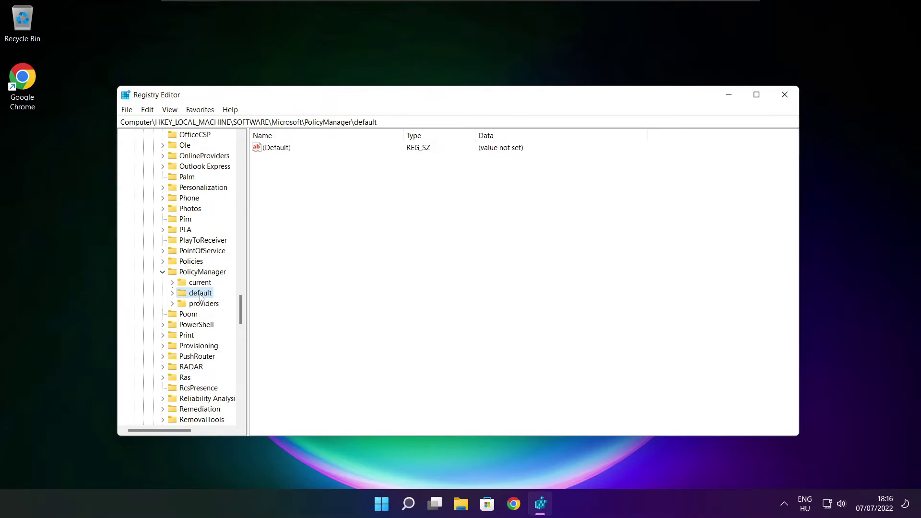
click(172, 294)
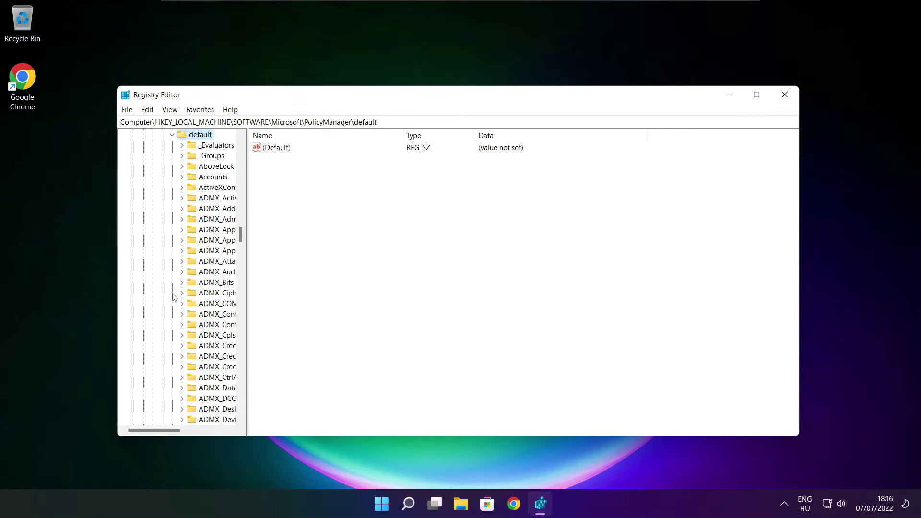
scroll(213, 211, down, 15)
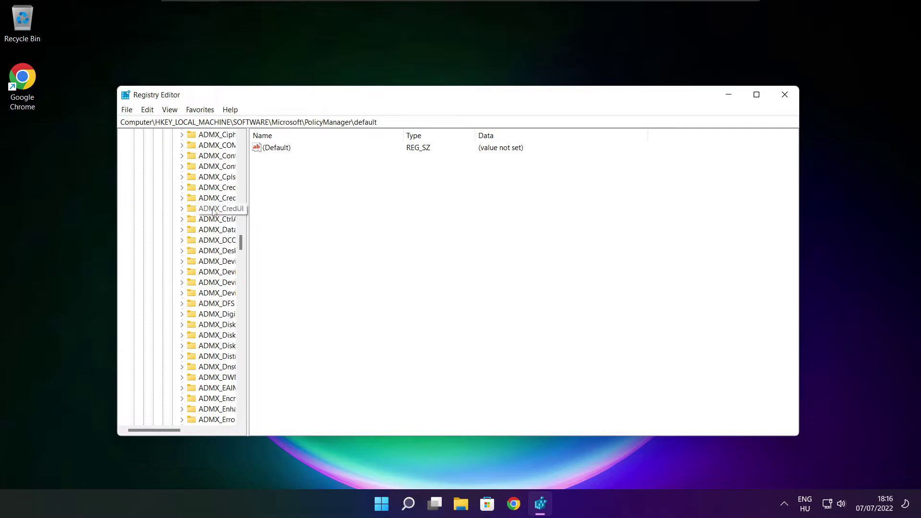
scroll(214, 212, down, 20)
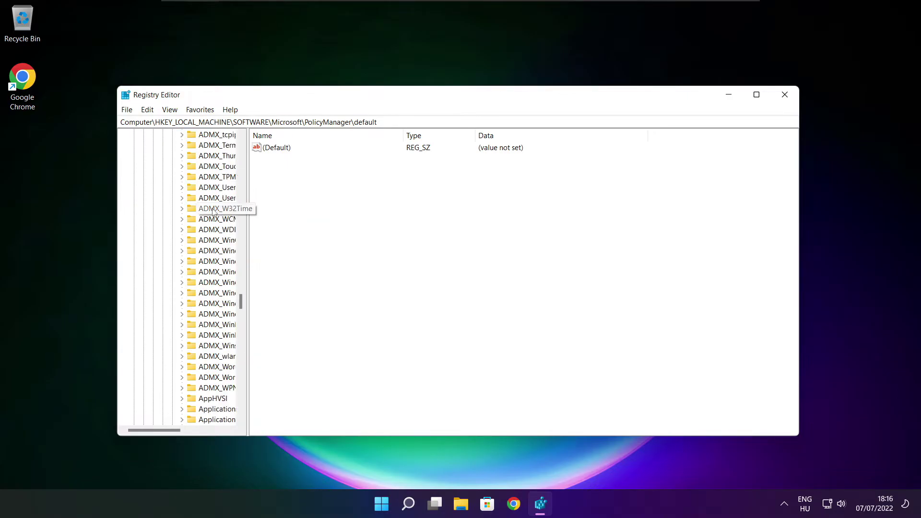
drag(245, 208, 304, 208)
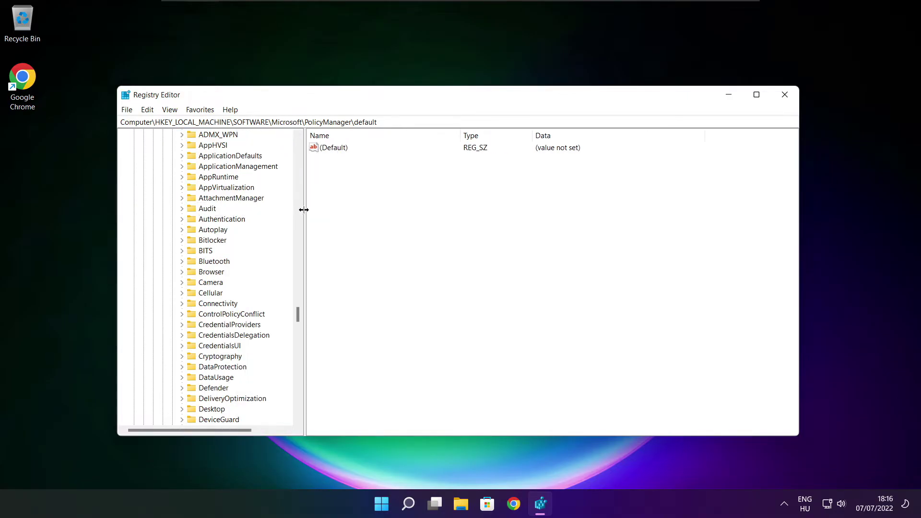
scroll(222, 201, up, 1)
click(222, 198)
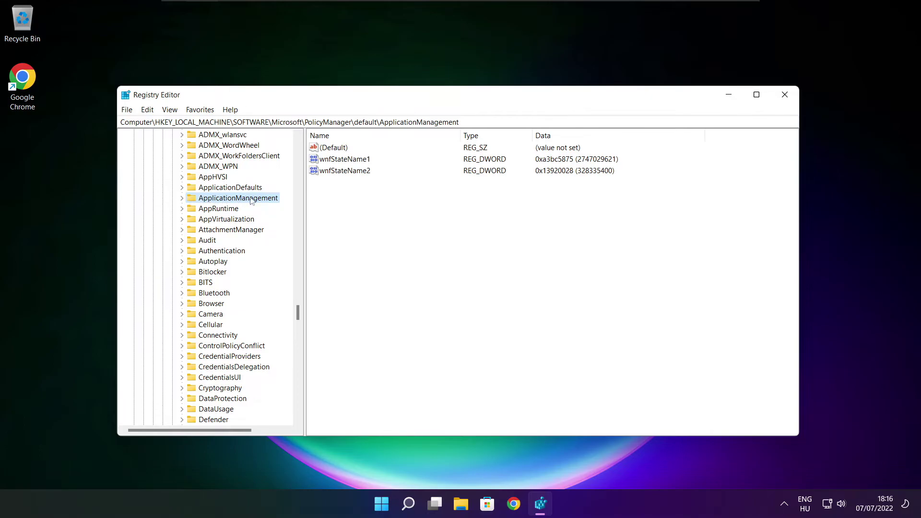
click(182, 199)
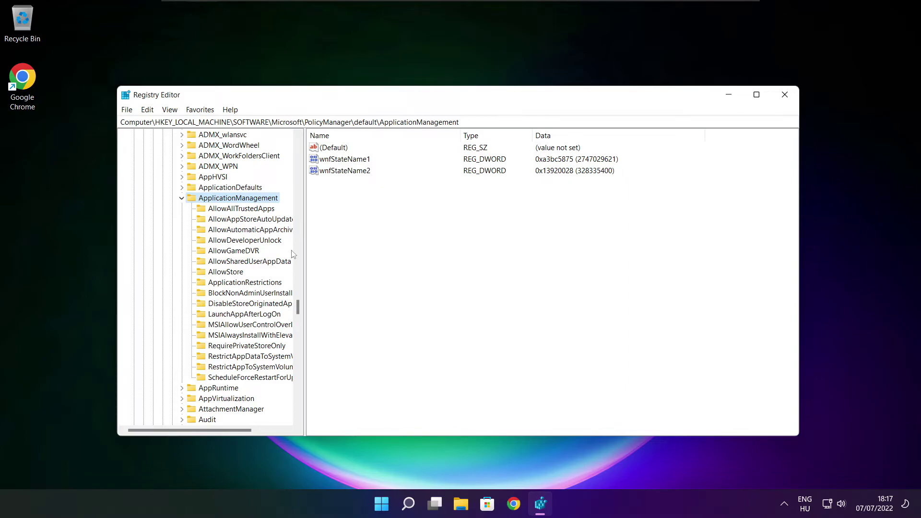
drag(304, 240, 314, 243)
click(218, 253)
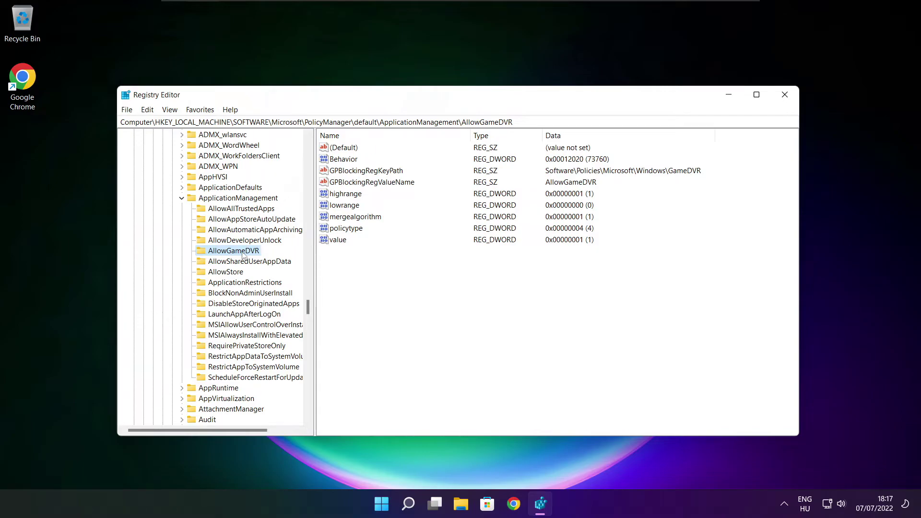
Step: Change AllowGameDVR's 'value' entry data from 1 to 0
click(337, 240)
double_click(336, 240)
drag(257, 153, 467, 190)
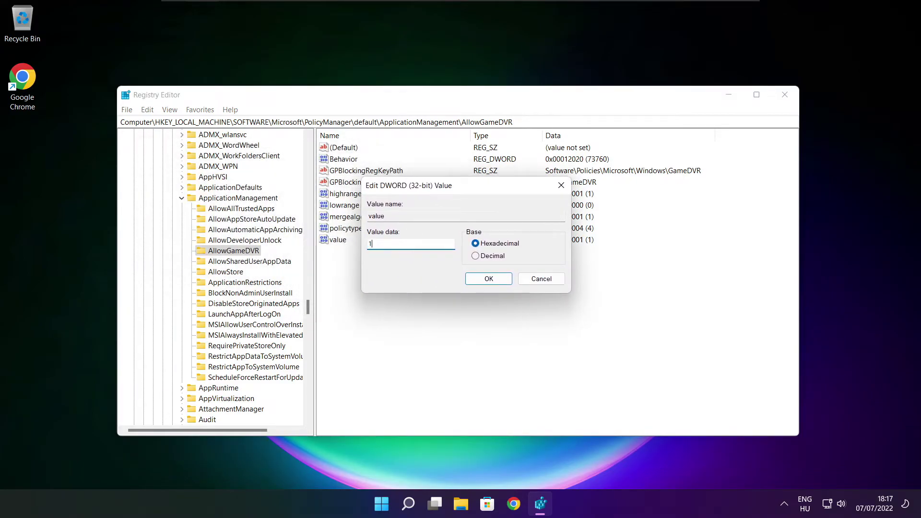
text(0)
click(488, 279)
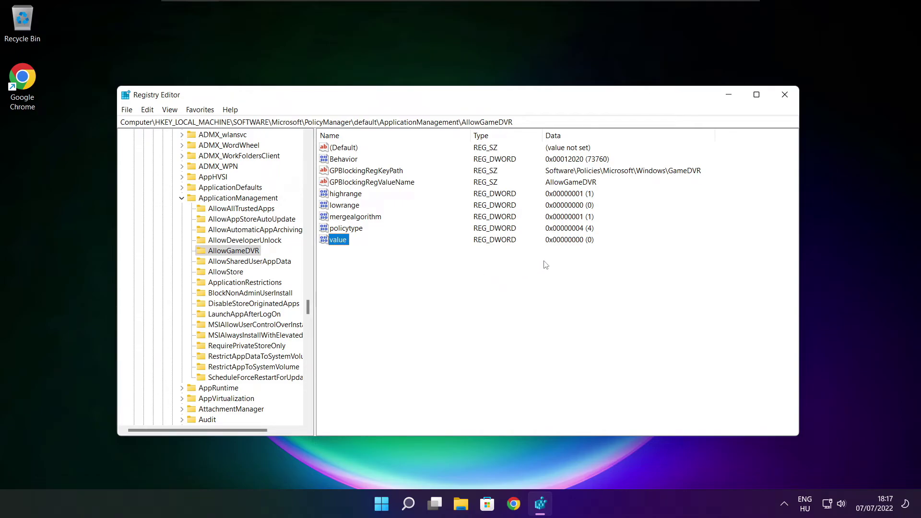
Step: Close Registry Editor, return to Chrome, and download dxwebsetup.exe from the DirectX End-User Runtime page
click(786, 96)
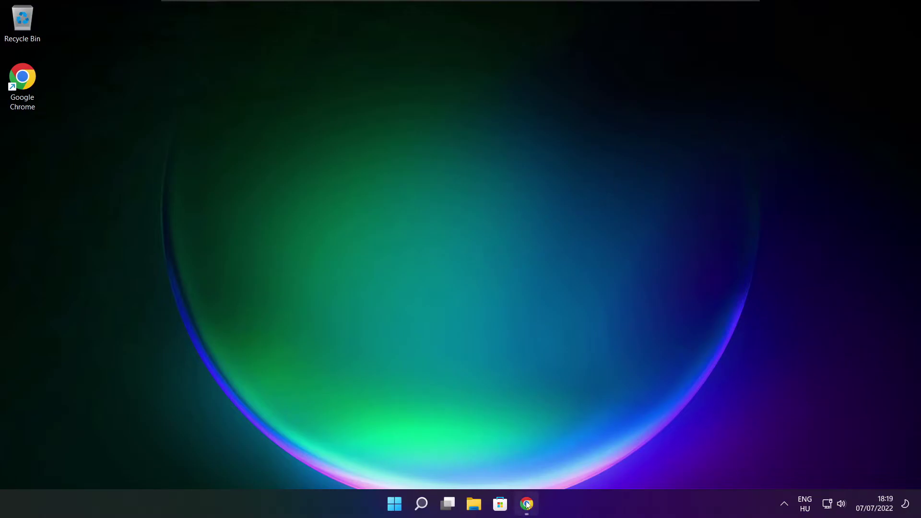
click(504, 473)
click(331, 31)
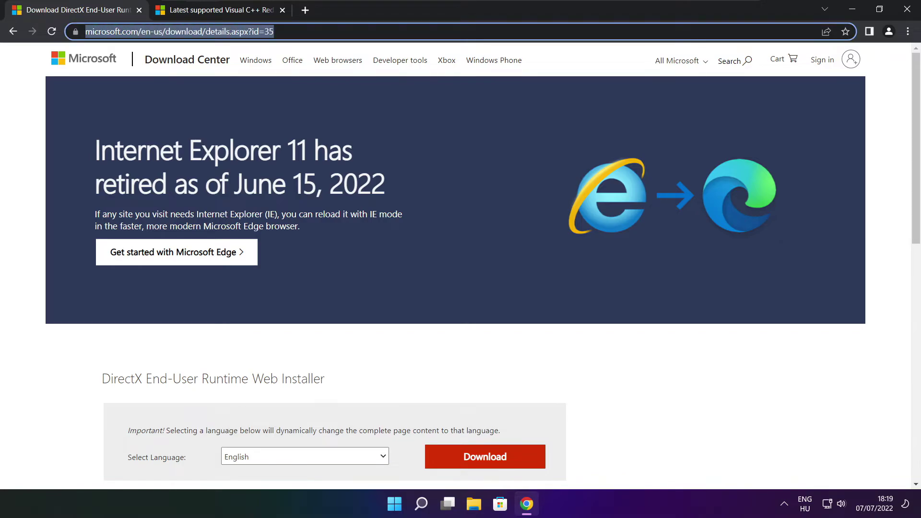
click(295, 47)
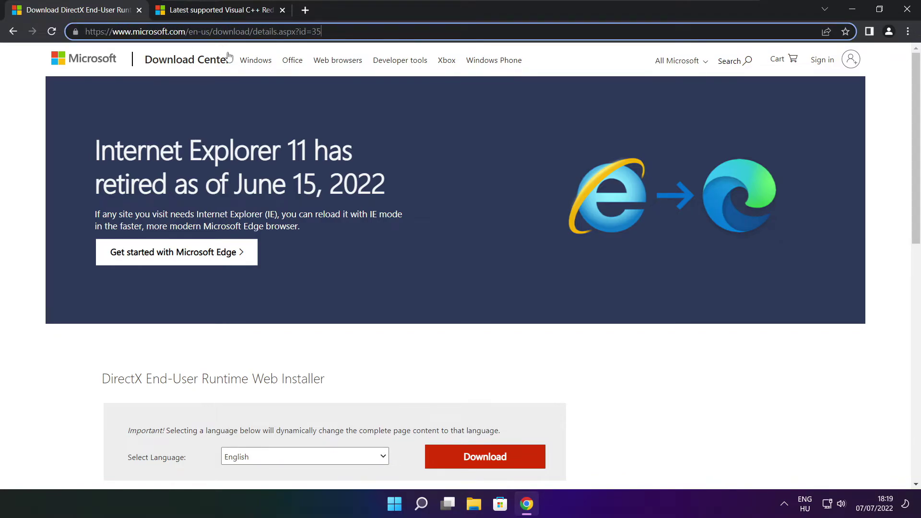
click(326, 336)
drag(910, 138, 913, 215)
drag(339, 198, 76, 201)
click(366, 201)
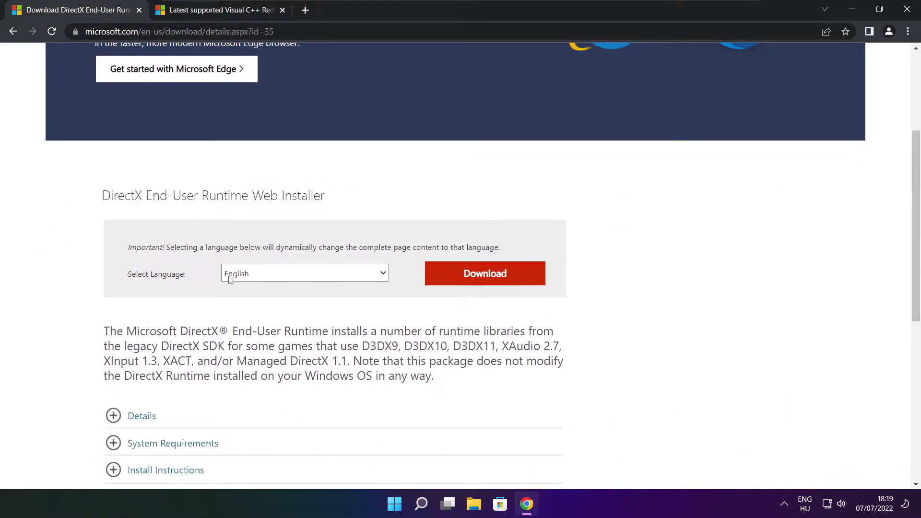
click(488, 278)
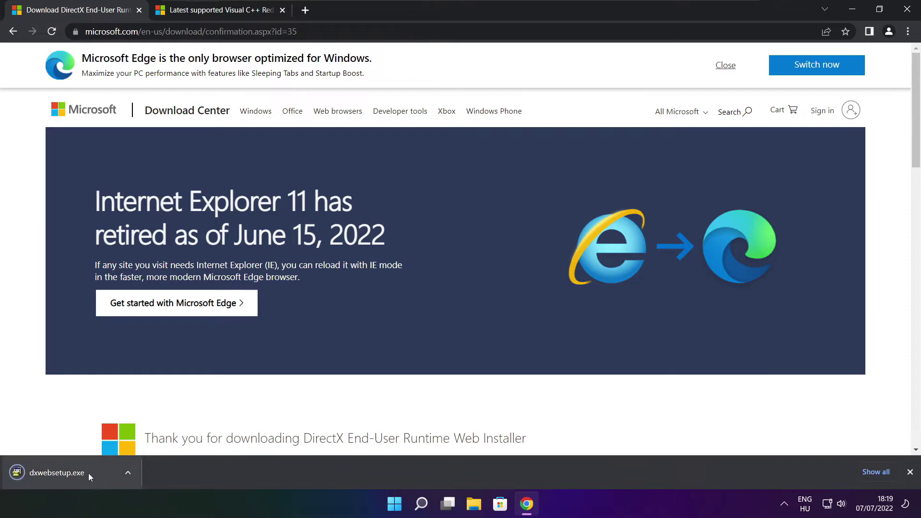
Step: Launch dxwebsetup.exe and accept the DirectX license agreement
click(87, 473)
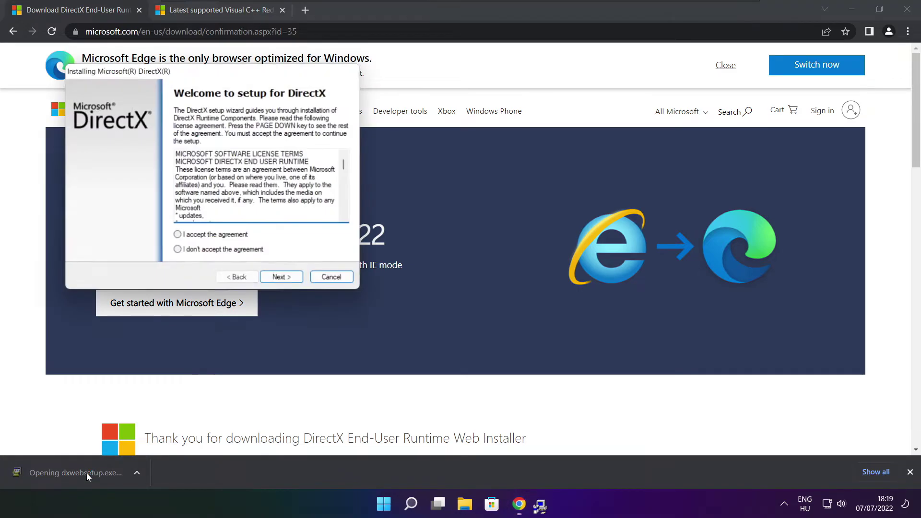
drag(192, 69, 440, 139)
drag(591, 229, 588, 273)
click(435, 301)
click(526, 343)
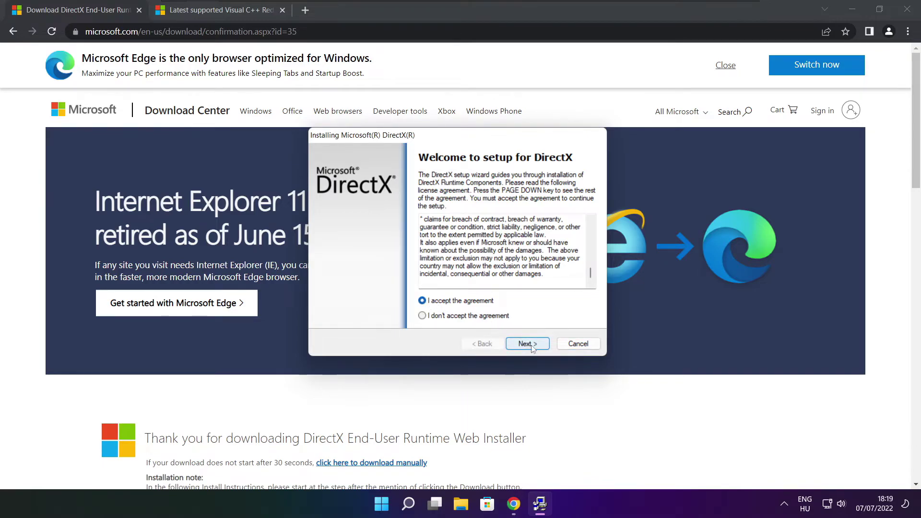
Step: Skip the Bing Bar, install the DirectX runtime components, and finish setup
click(415, 259)
click(537, 346)
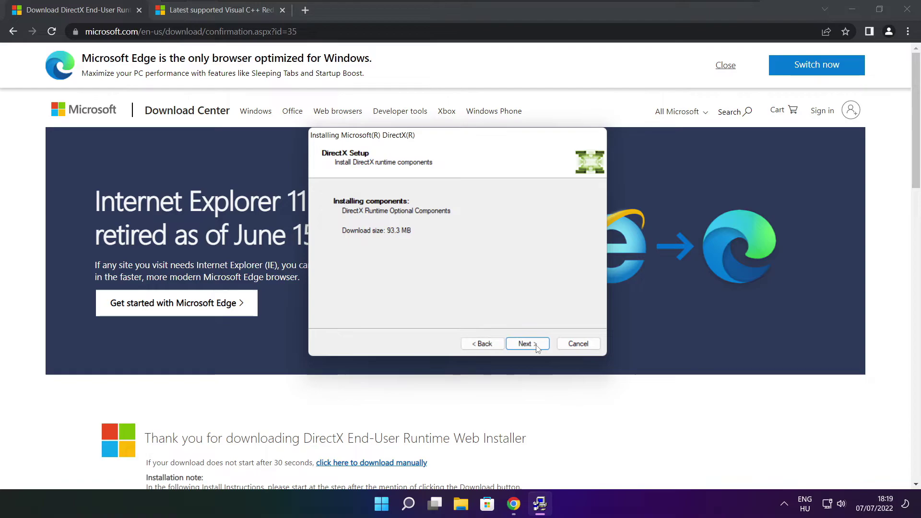
click(530, 347)
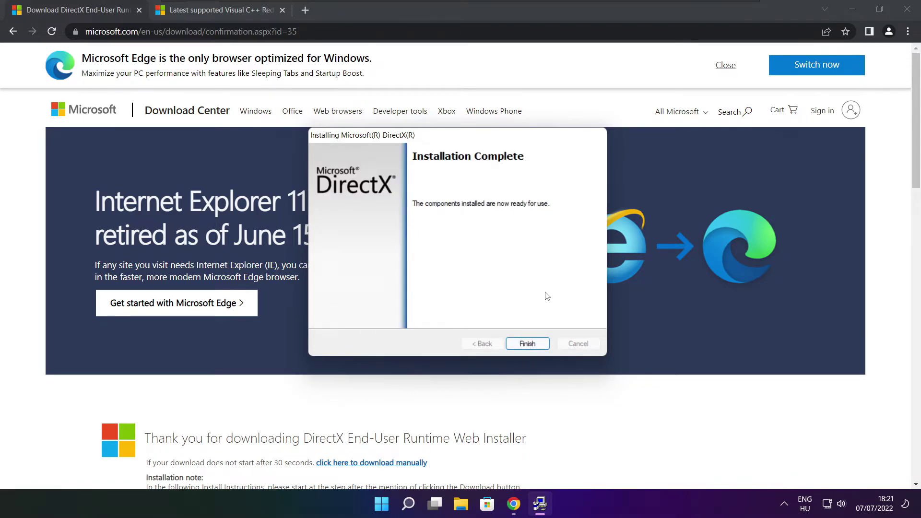
click(527, 344)
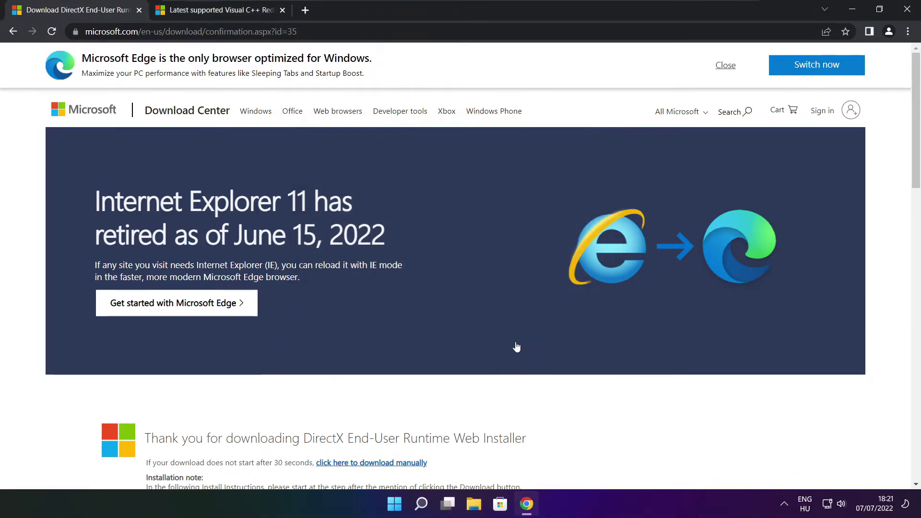